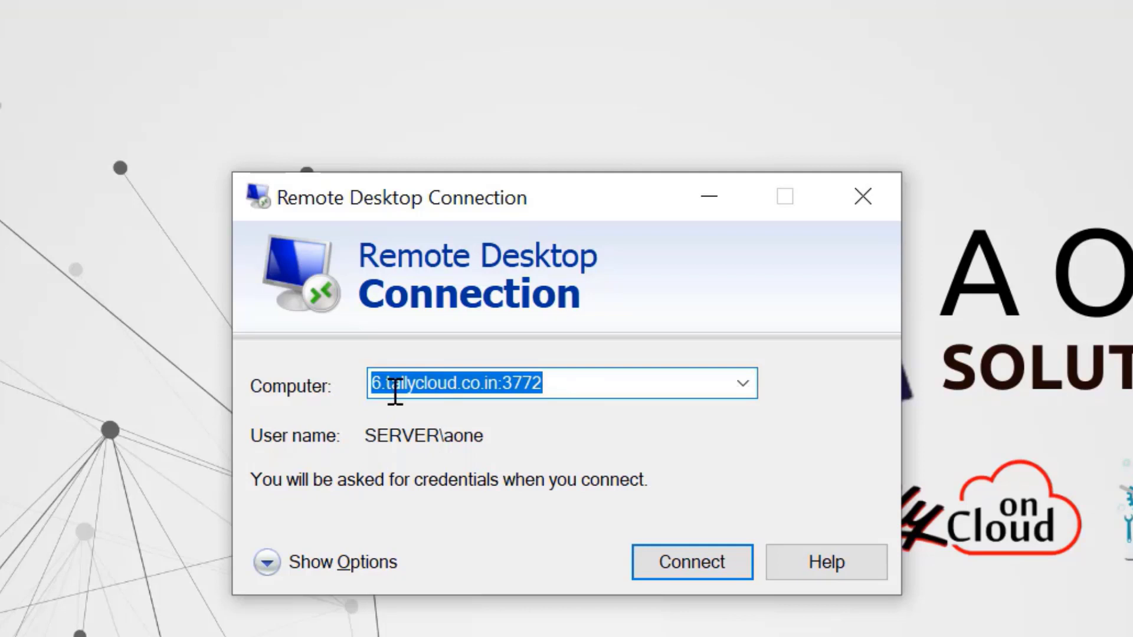
- Connect to the remote computer 6.tallycloud.co.in:3772 and sign in with the account password
left_click(480, 391)
left_click(702, 559)
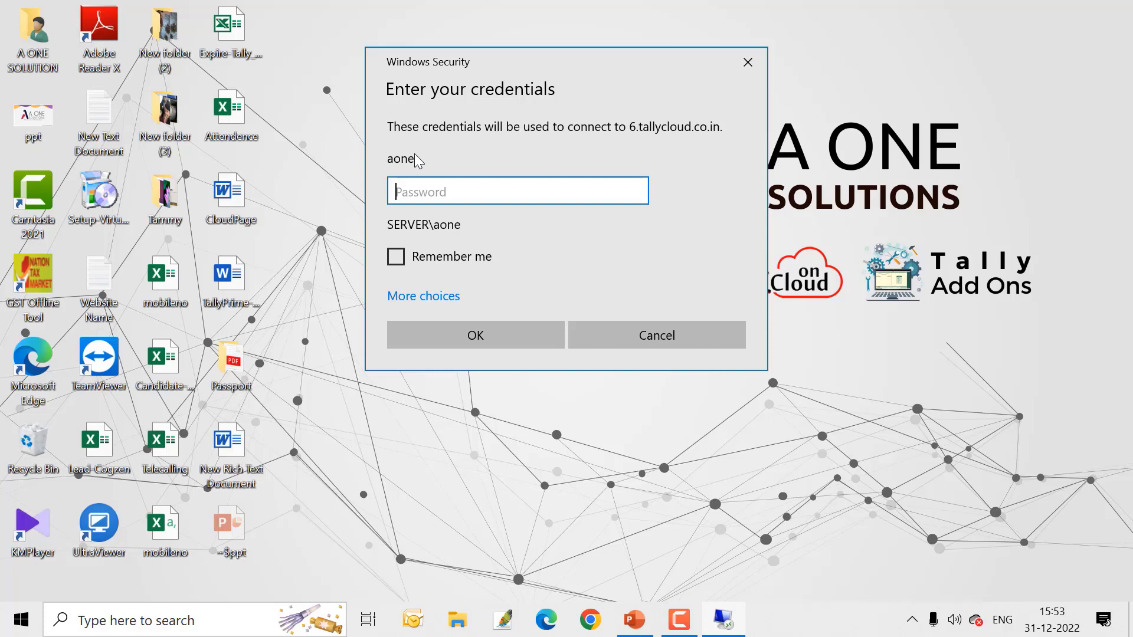
type("••••••••••")
key("Return")
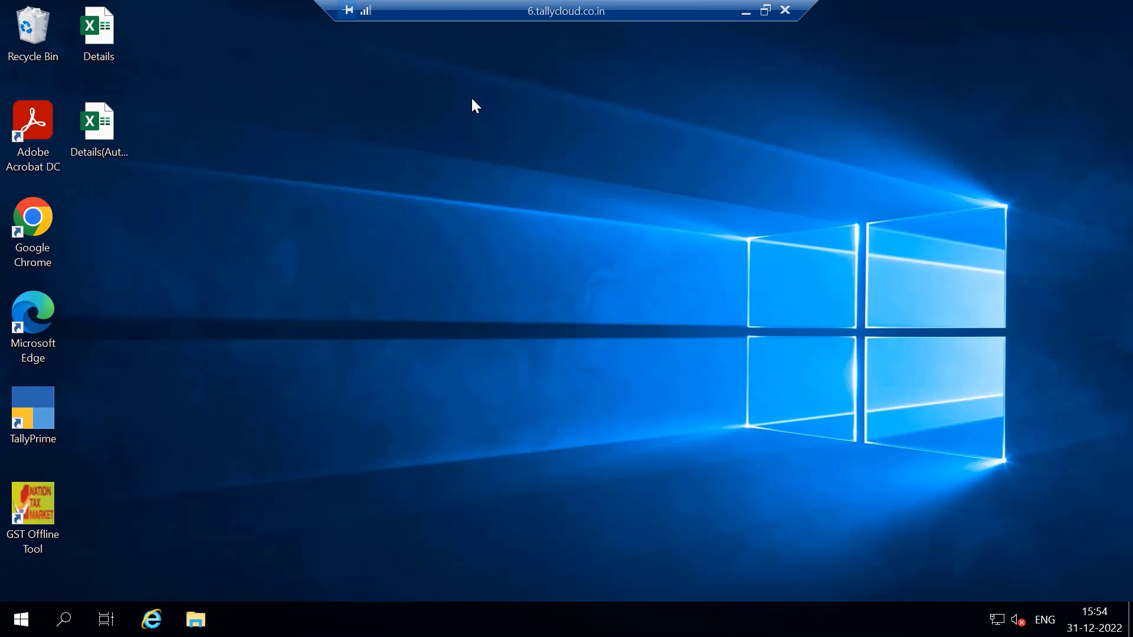
- Switch to the local desktop, return to the remote session, and launch TallyPrime there
left_click(745, 14)
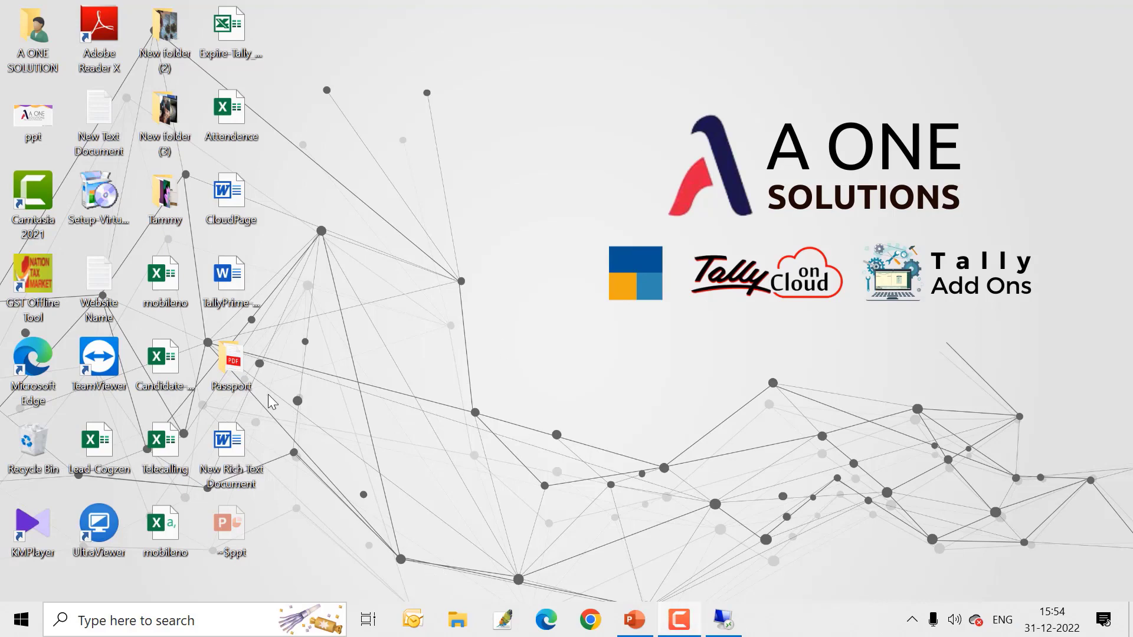
left_click(724, 620)
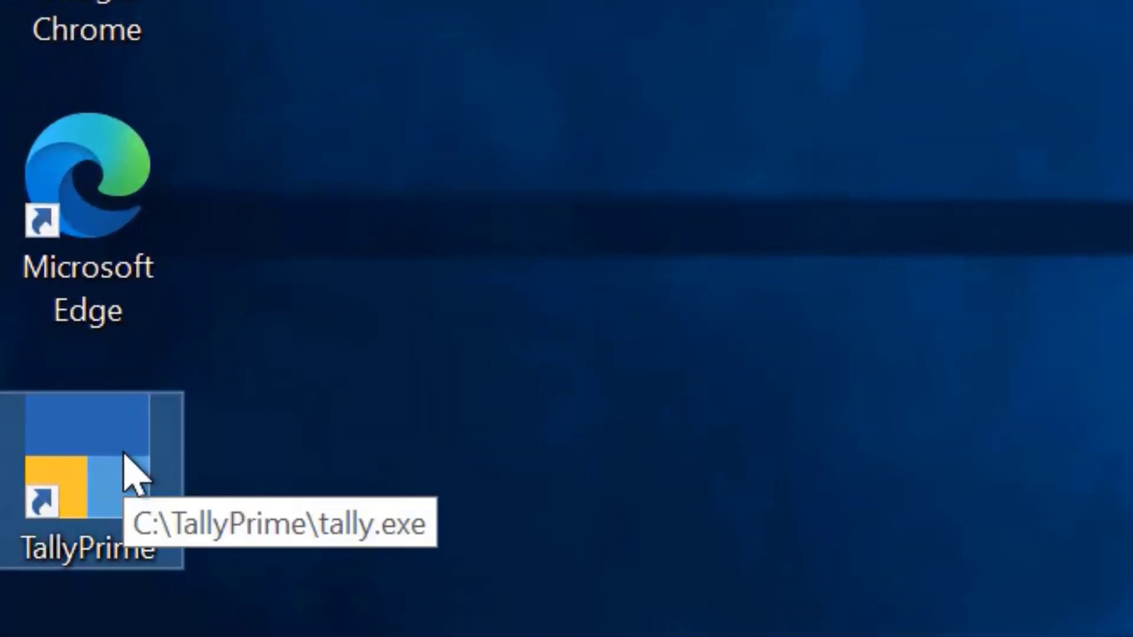
double_click(125, 458)
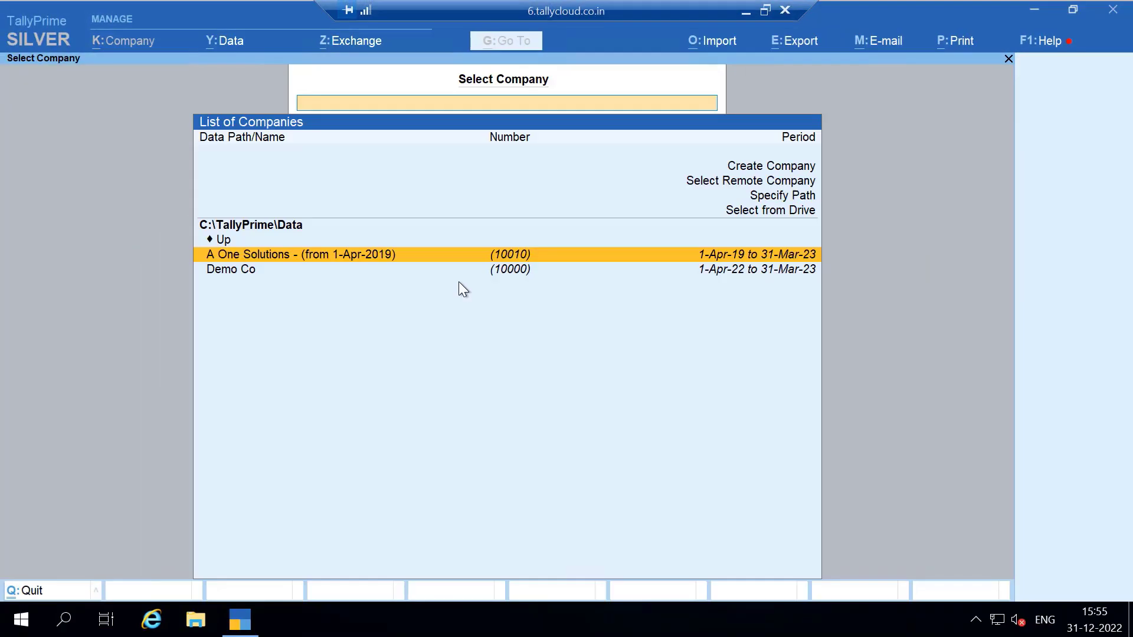
- Minimize TallyPrime and examine the remote server's desktop files and its Local Disk (C:) in This PC, then close File Explorer
left_click(1036, 9)
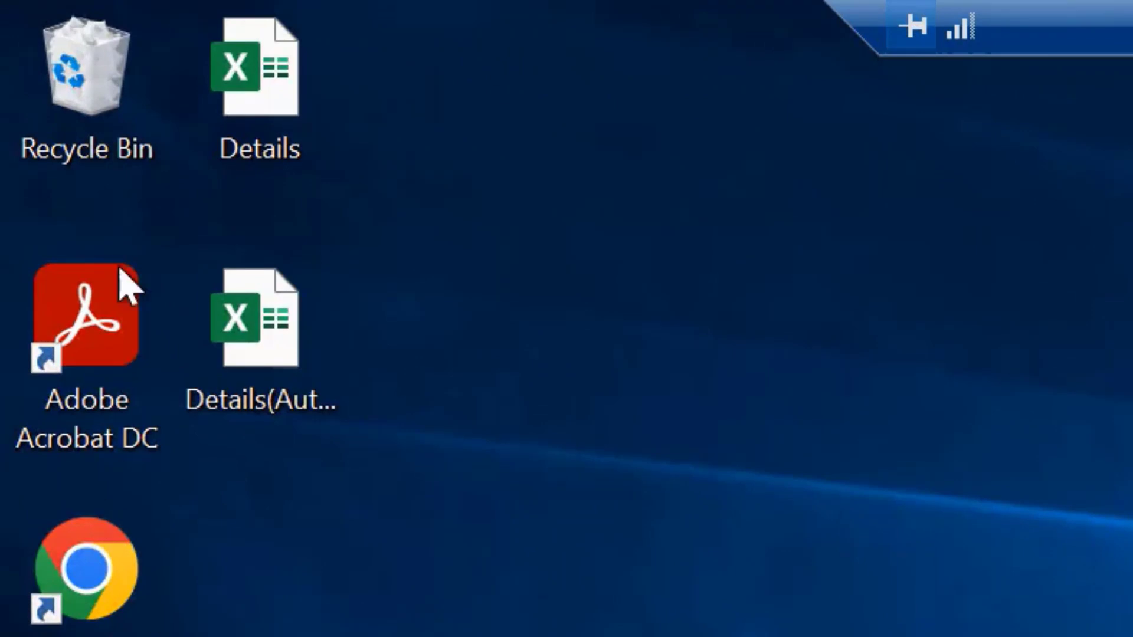
left_click(273, 319)
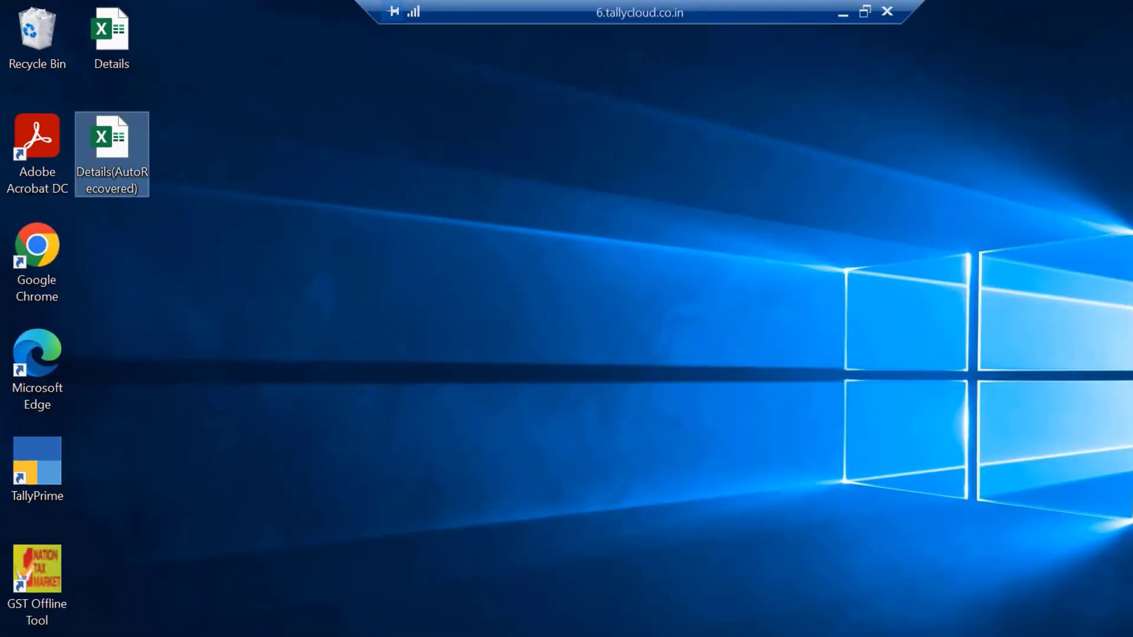
key("super+e")
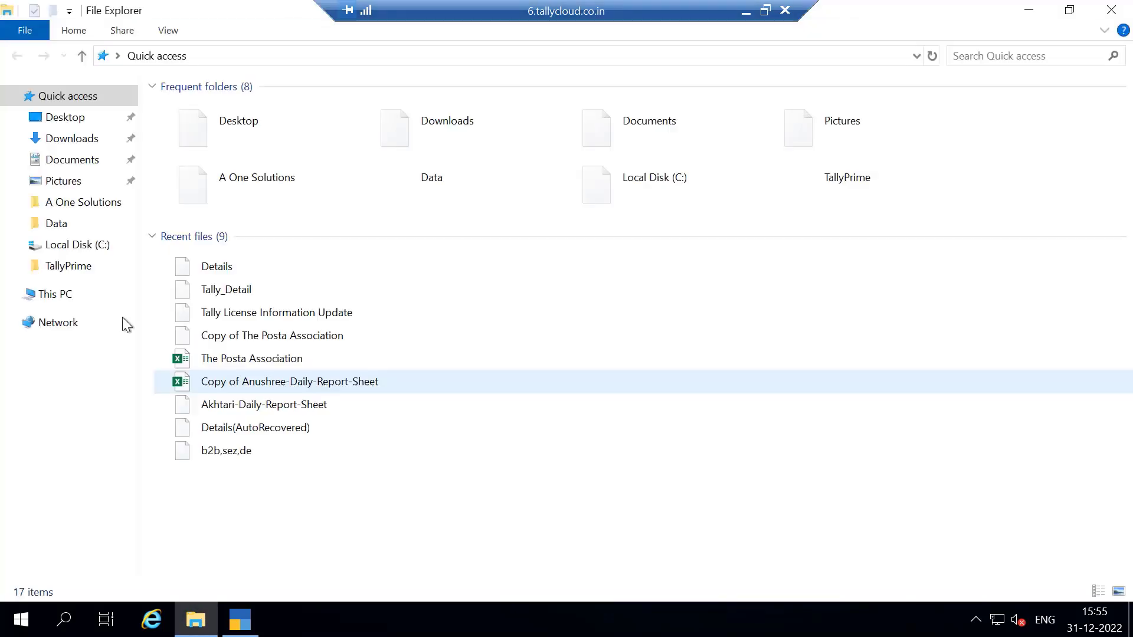
left_click(69, 301)
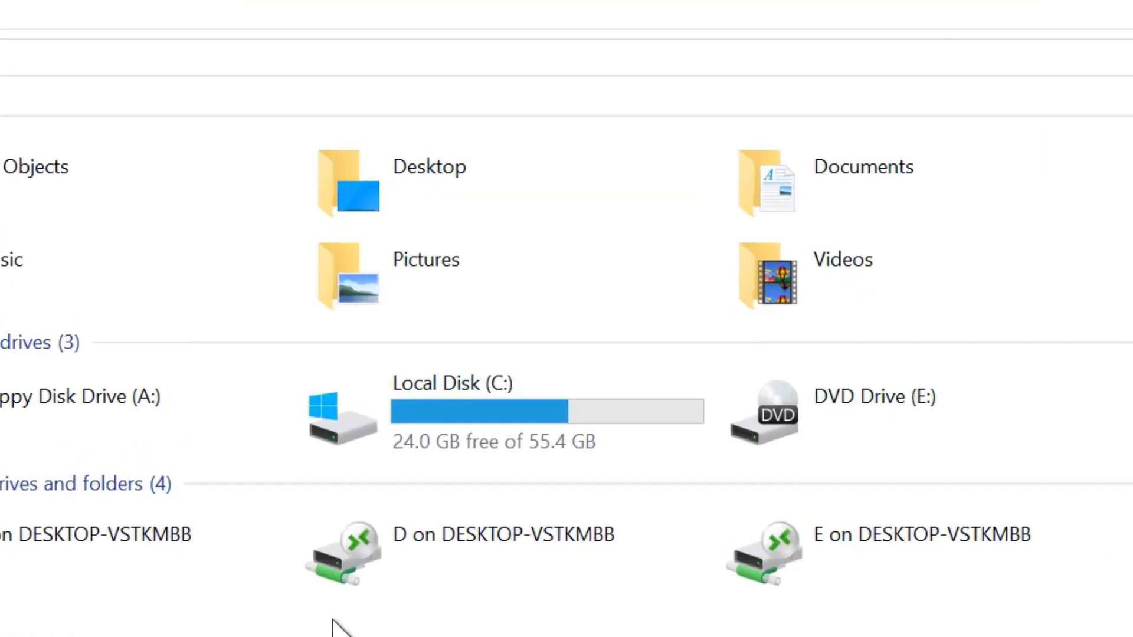
left_click(496, 466)
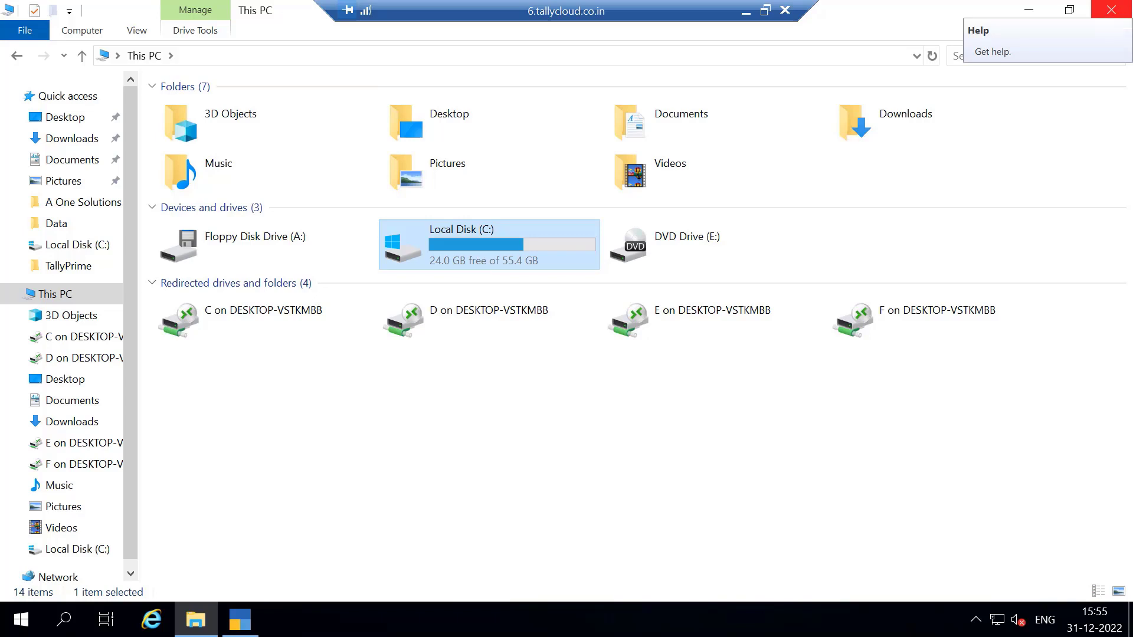
left_click(1111, 10)
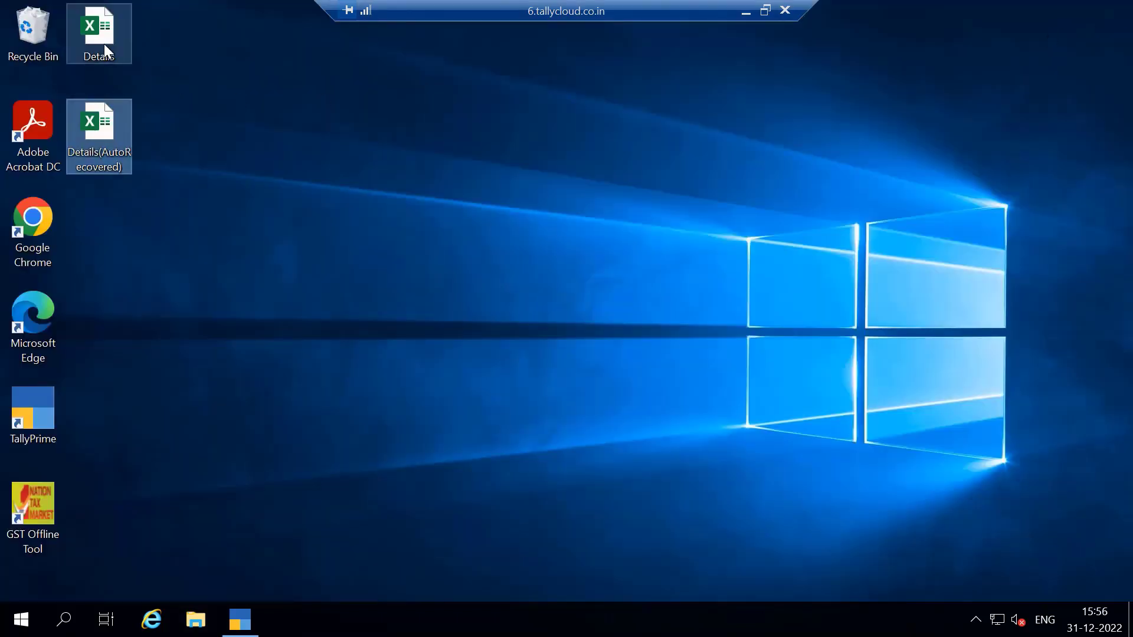
- Bring TallyPrime back up and log in to the Demo Co company with username a
left_click(240, 619)
key("Down")
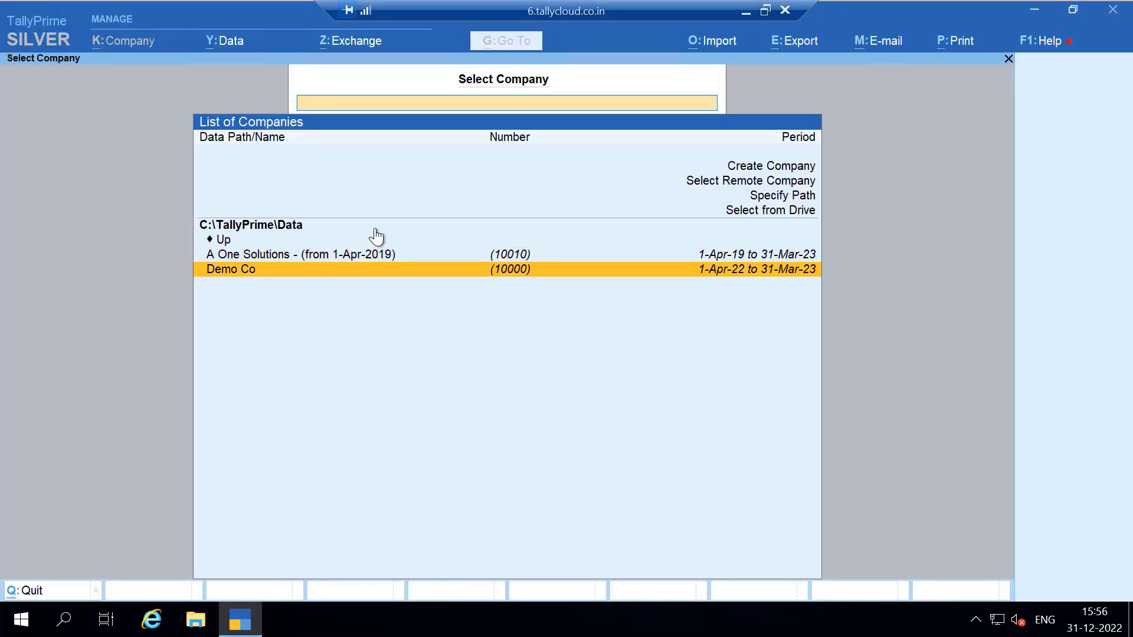
key("Return")
type("a")
key("Return")
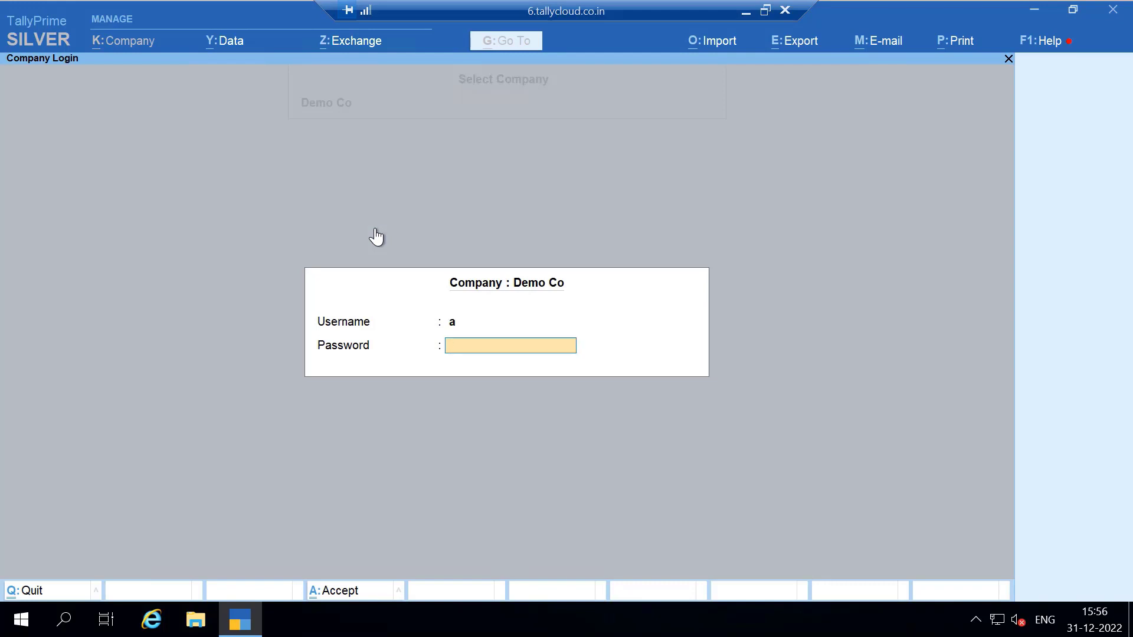
key("Return")
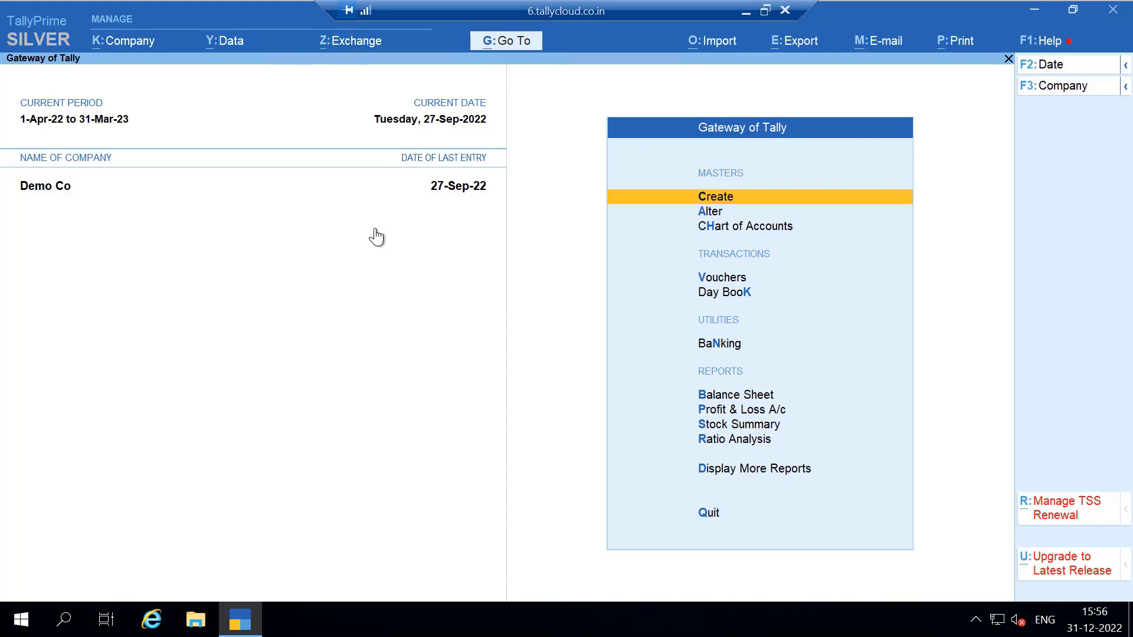
- Record a payment voucher from the Cash account to Common Electricity for an amount of 10
key("v")
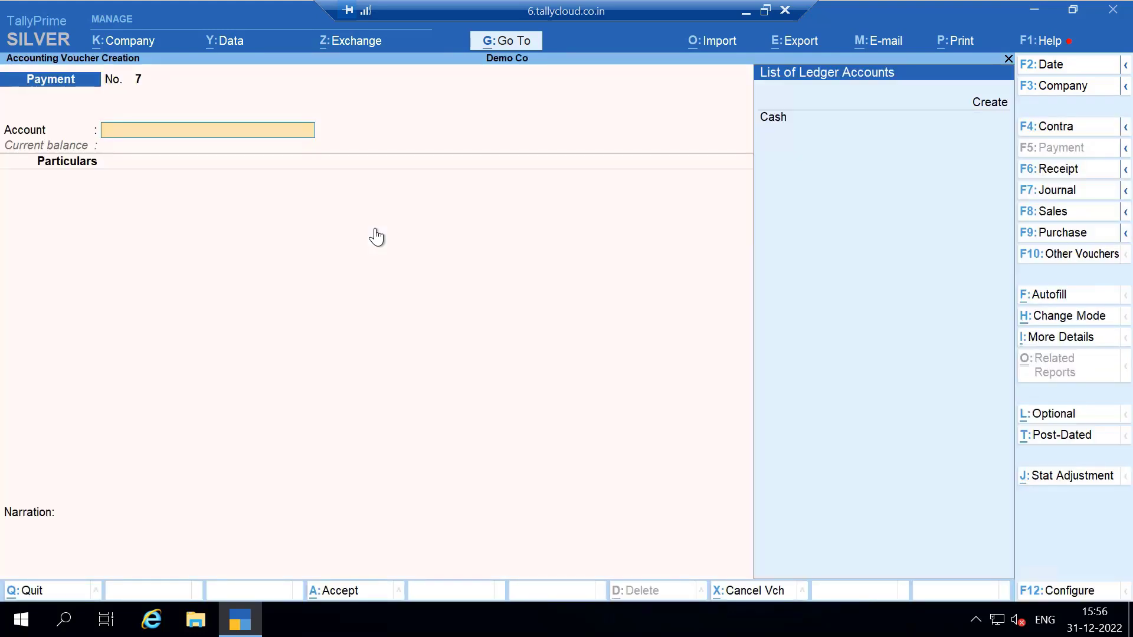
key("Return")
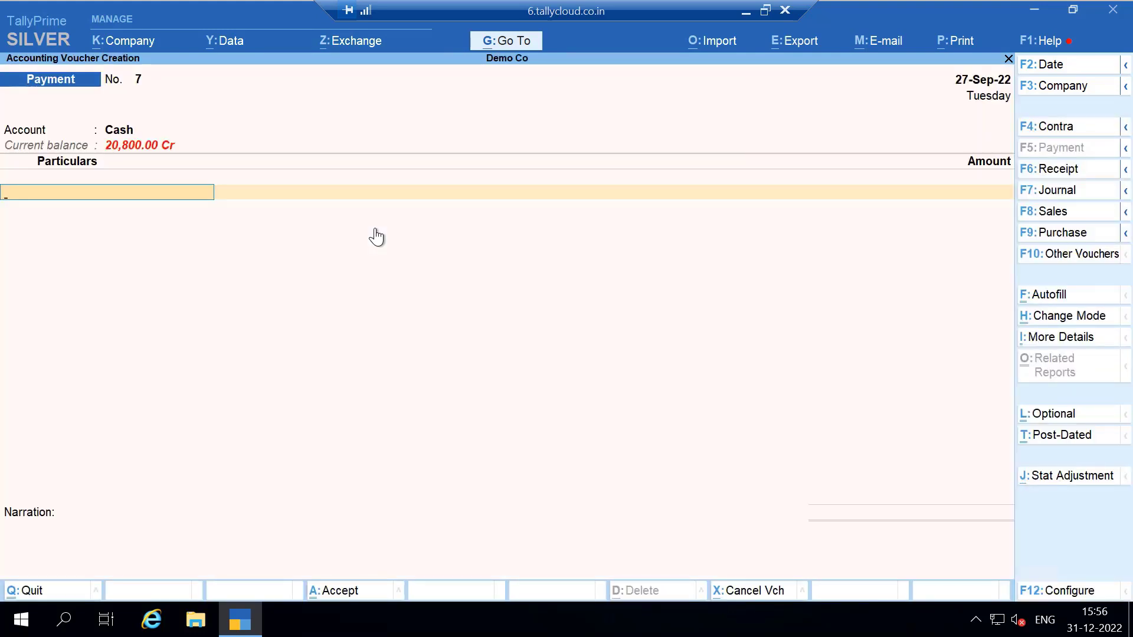
key("Down")
key("Down")
key("Return")
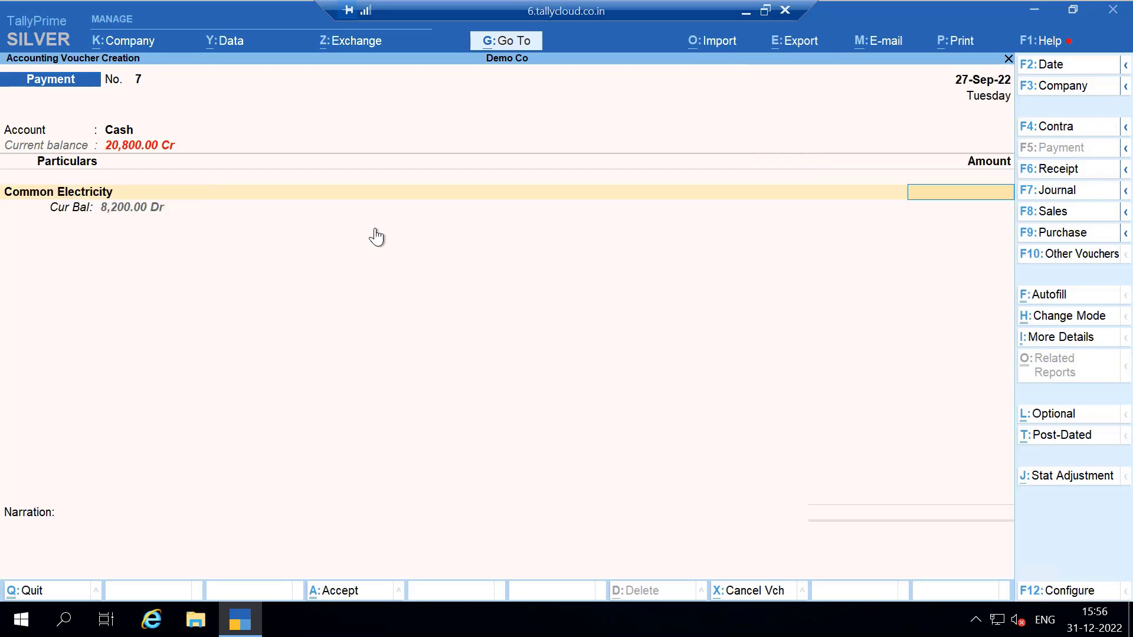
type("10")
key("Return")
key("Return")
key("Return")
key("Return")
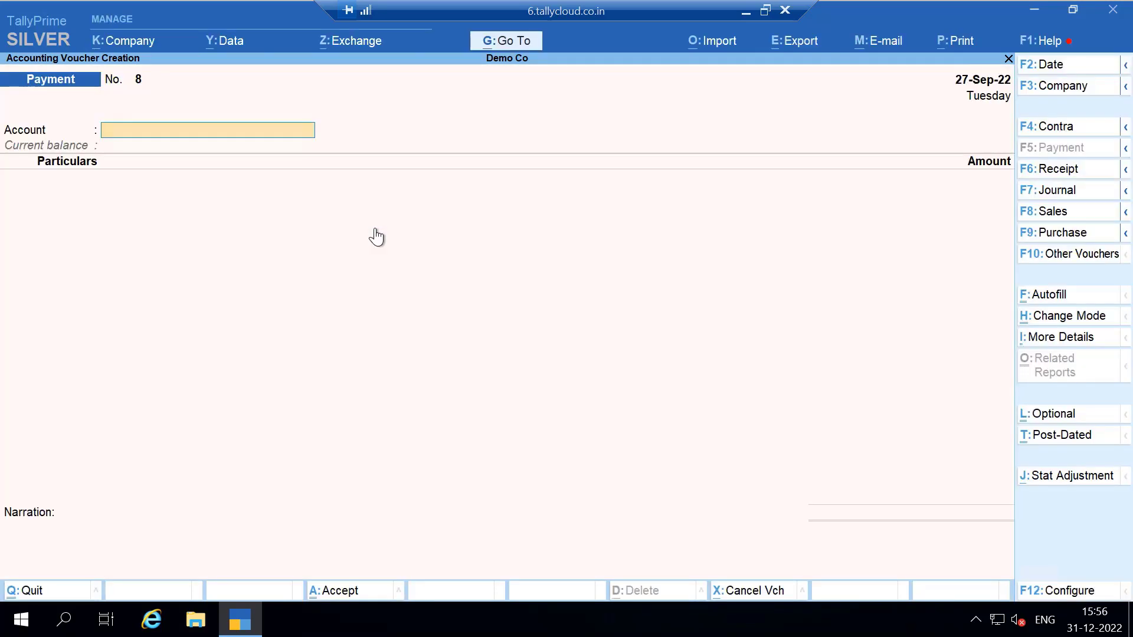
- Leave voucher creation and quit TallyPrime
key("Escape")
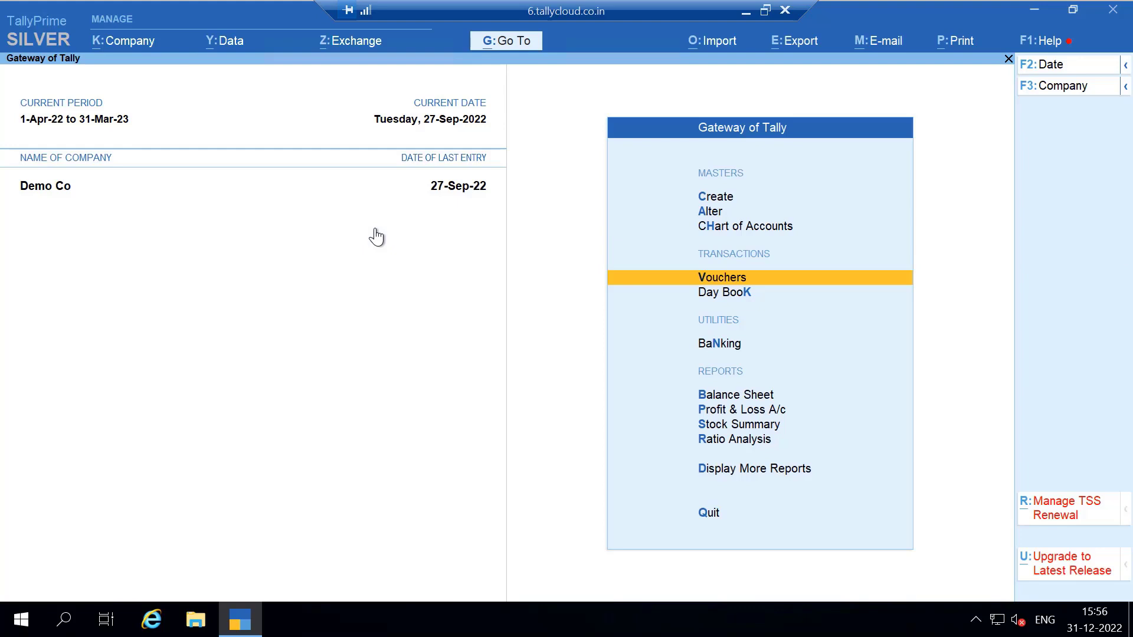
key("Escape")
key("Return")
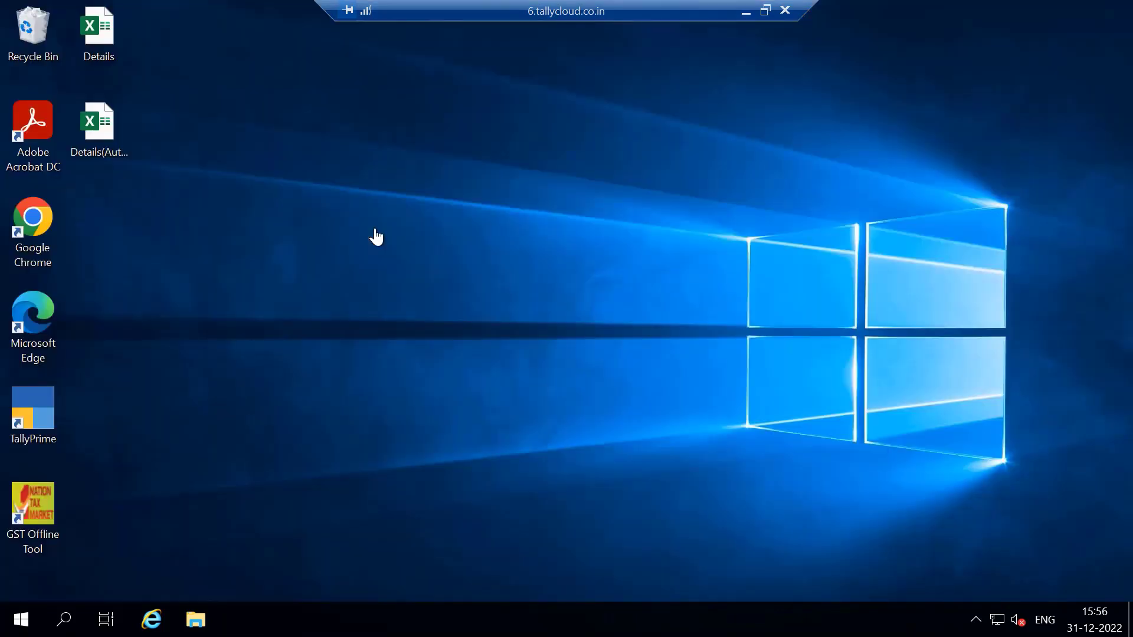
- View the Details workbook on the remote desktop, close it, and copy the file to the local desktop
double_click(105, 30)
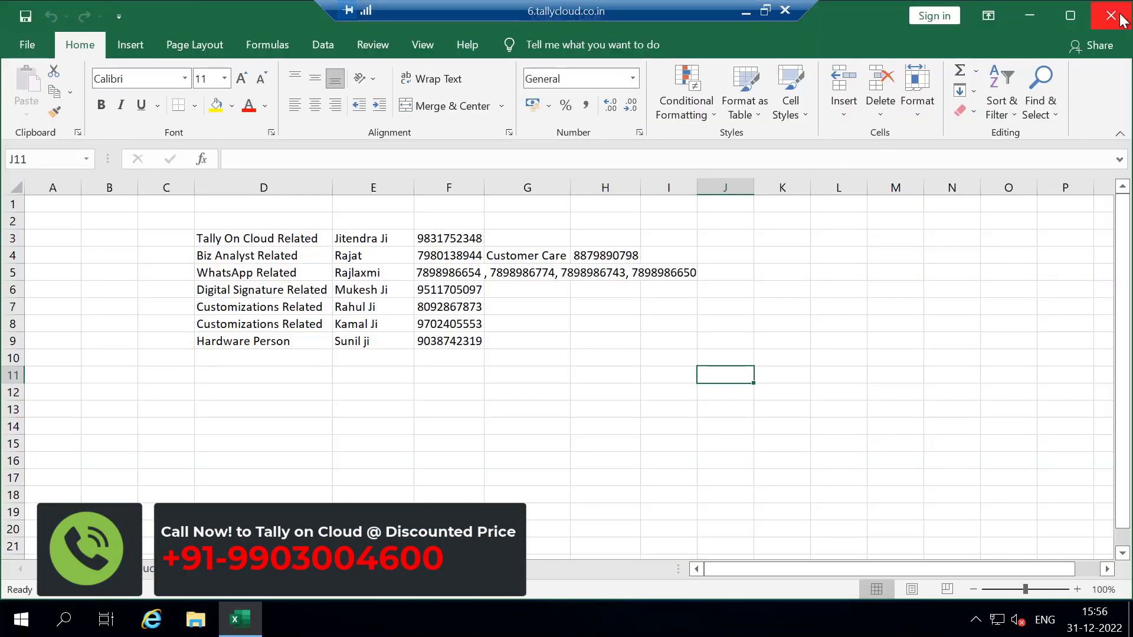
left_click(1121, 16)
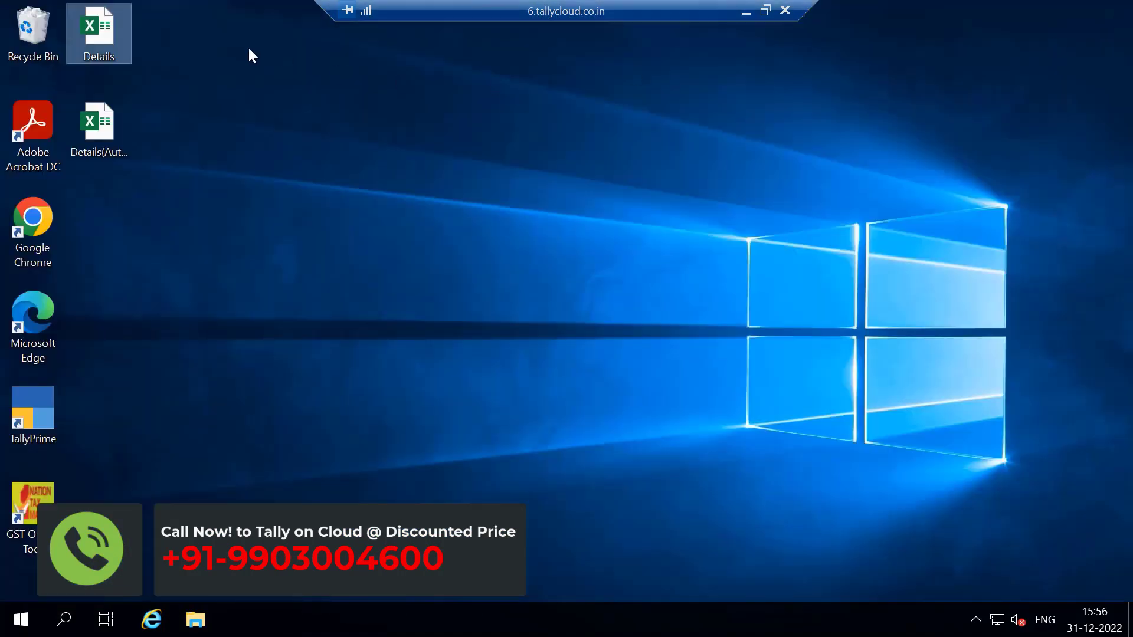
right_click(116, 40)
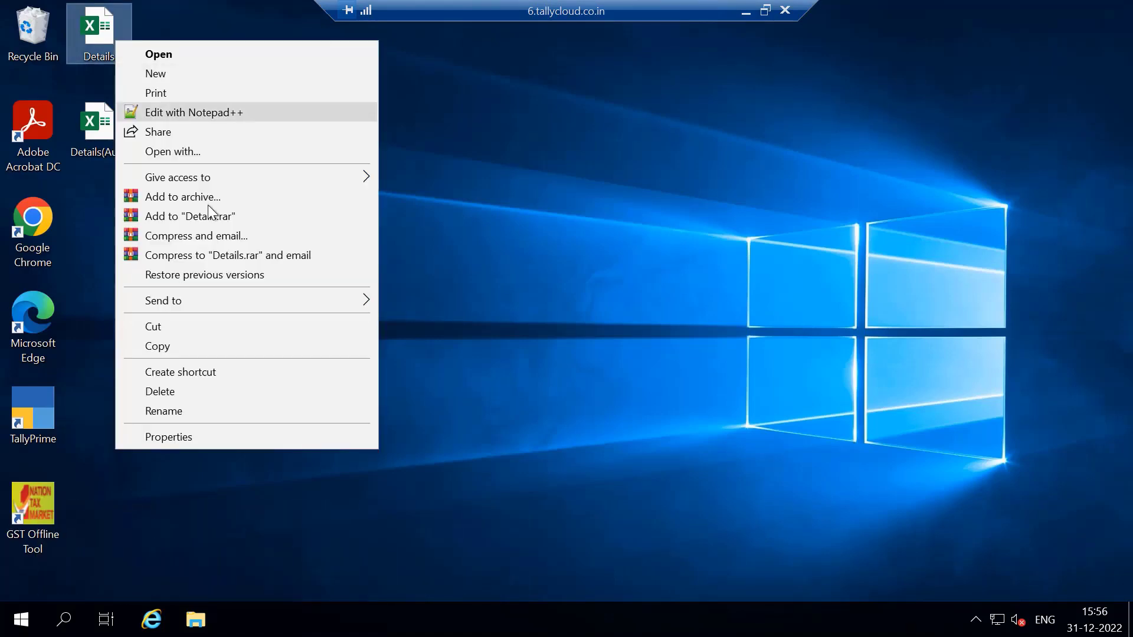
left_click(164, 345)
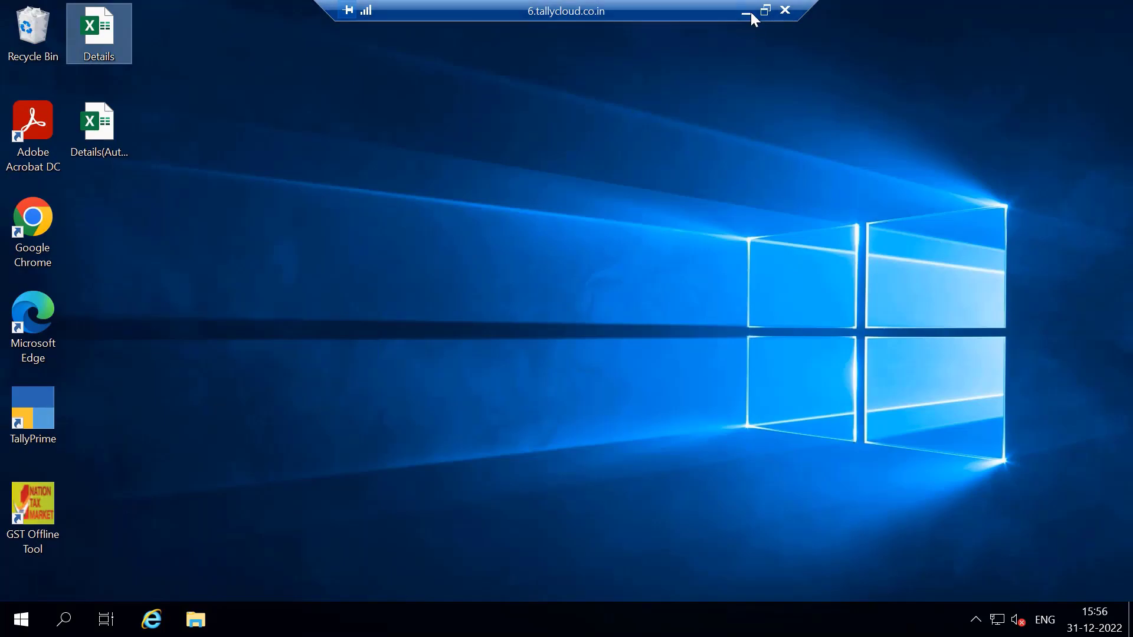
left_click(747, 12)
right_click(535, 45)
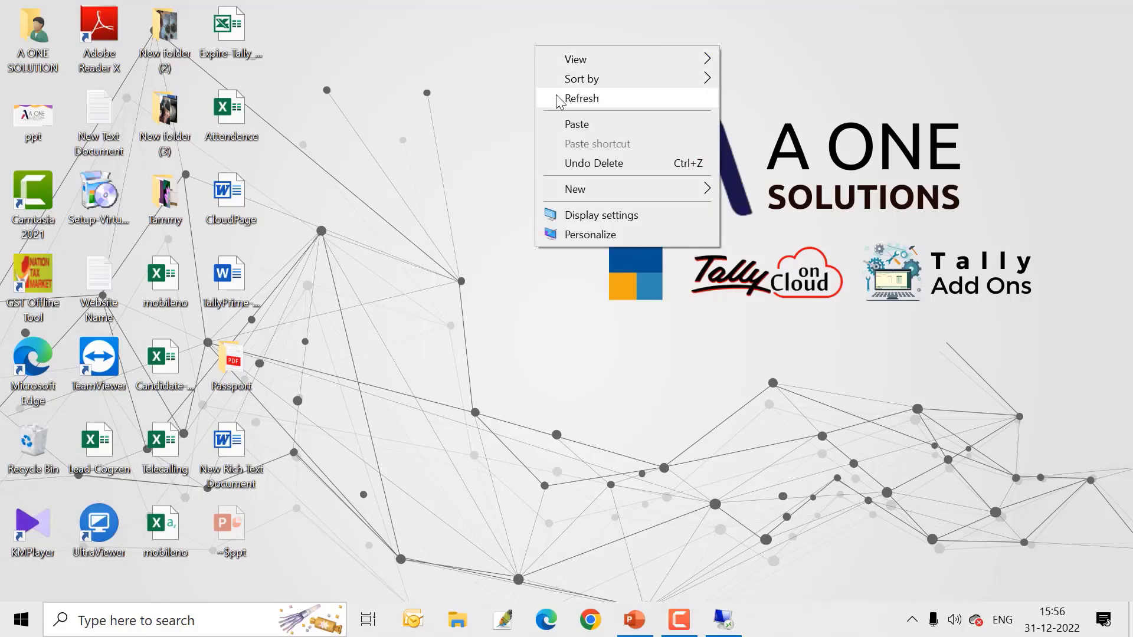
left_click(576, 124)
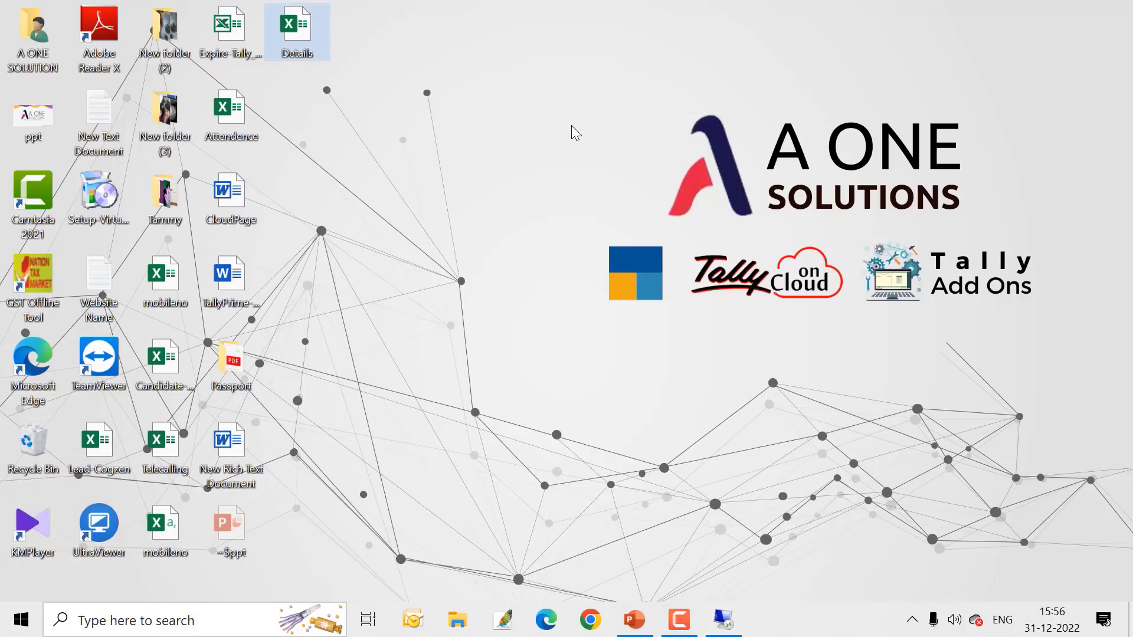
- Copy the CloudPage document from the local desktop to the remote desktop
left_click(244, 208)
right_click(230, 198)
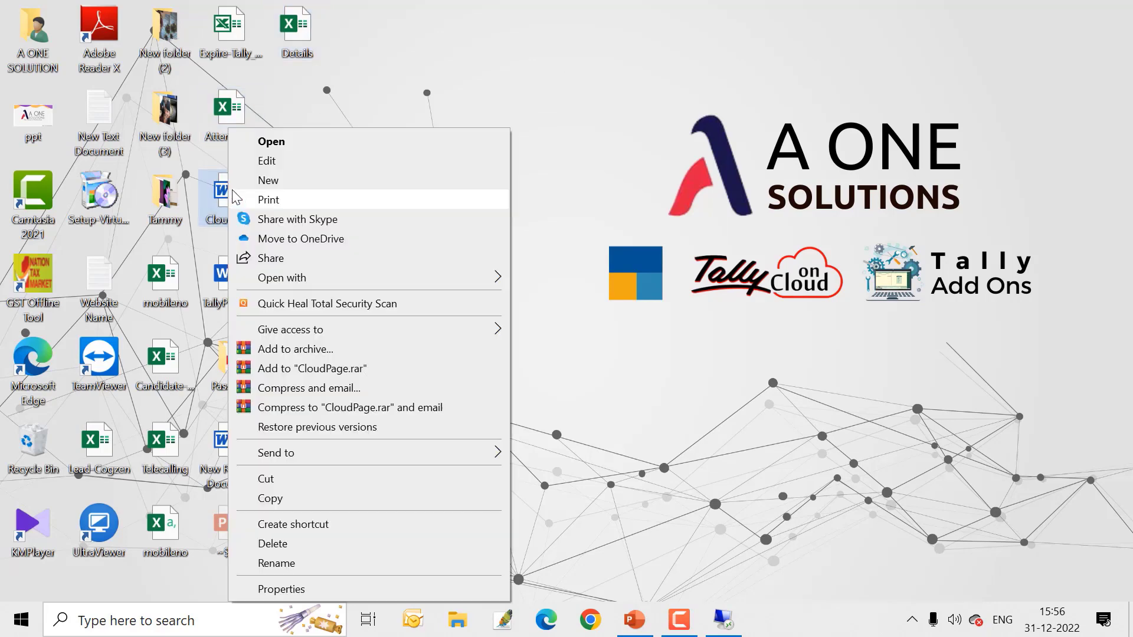
left_click(276, 500)
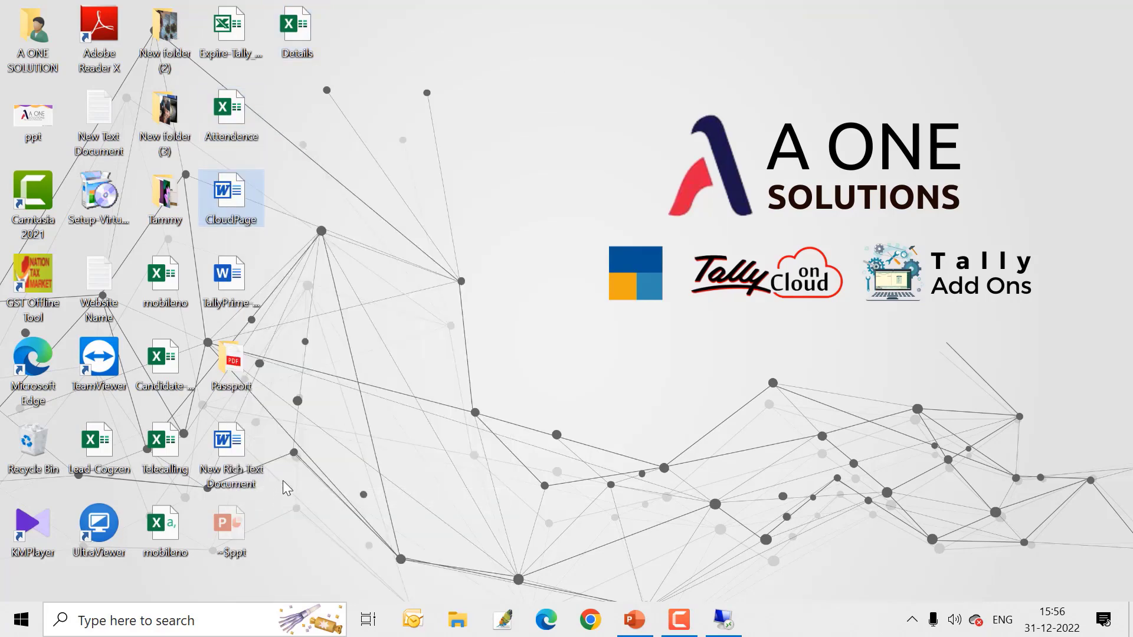
left_click(724, 619)
right_click(344, 134)
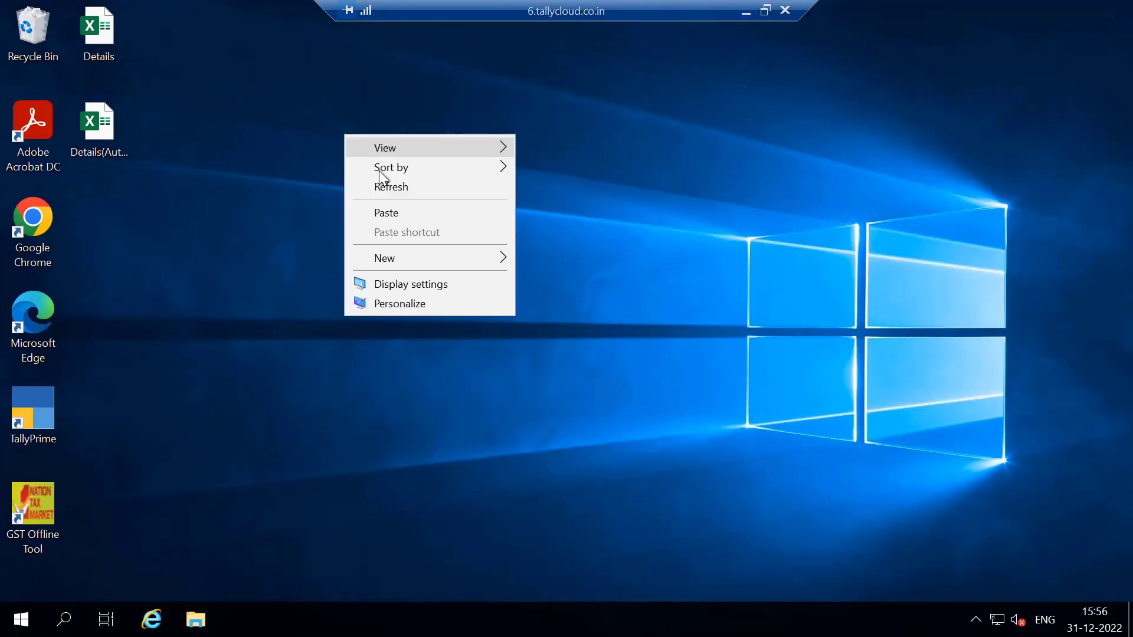
left_click(388, 212)
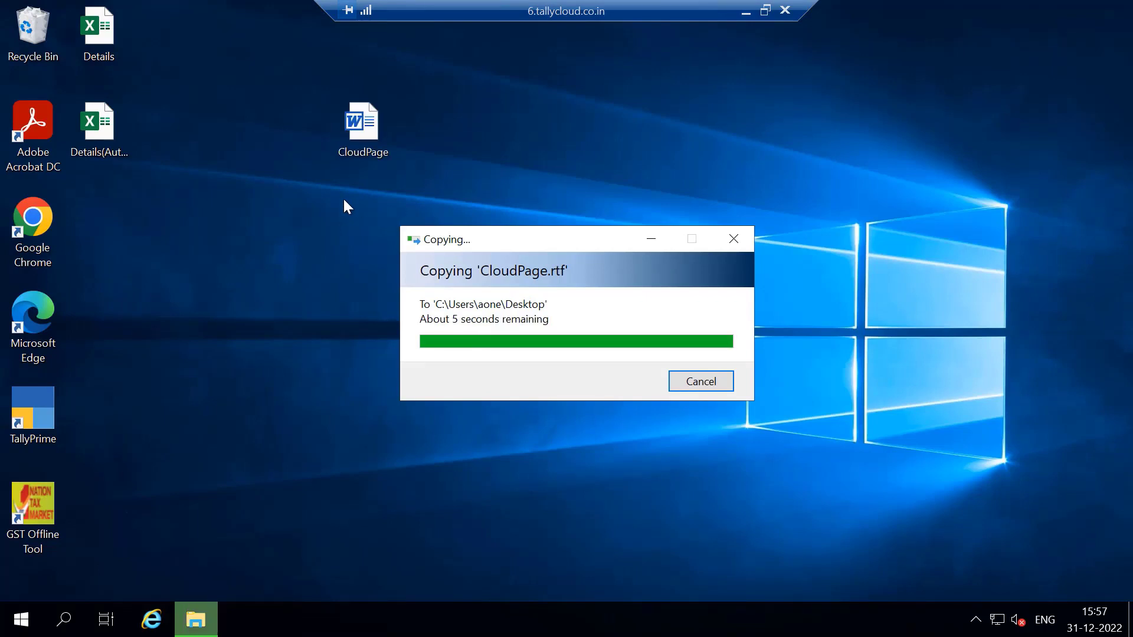
- Launch TallyPrime again on the remote desktop
left_click(32, 429)
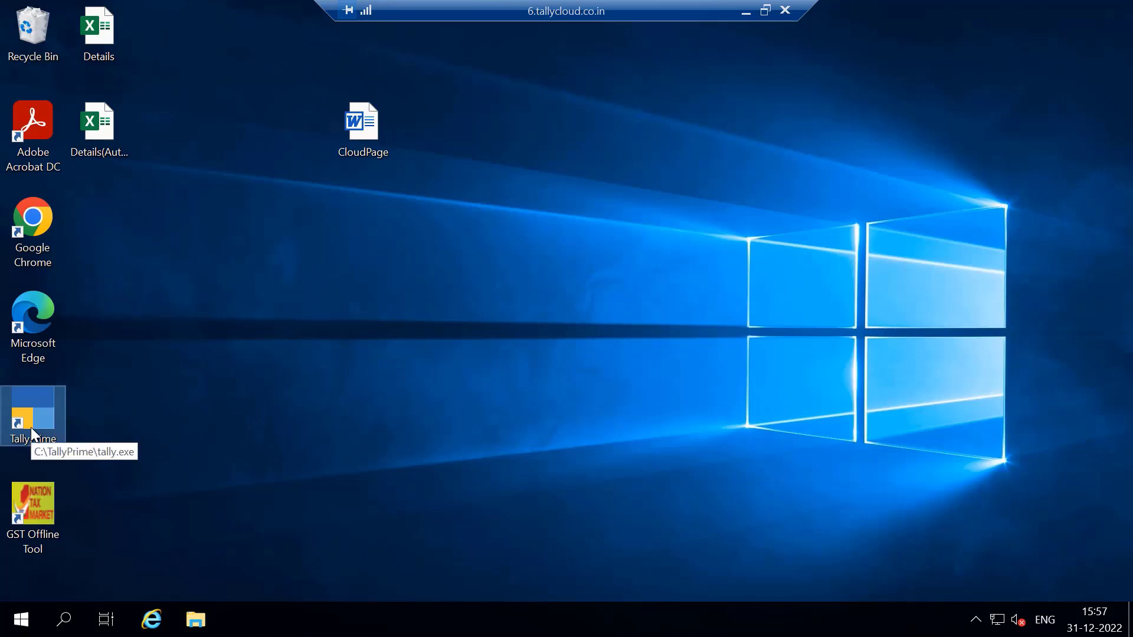
double_click(31, 428)
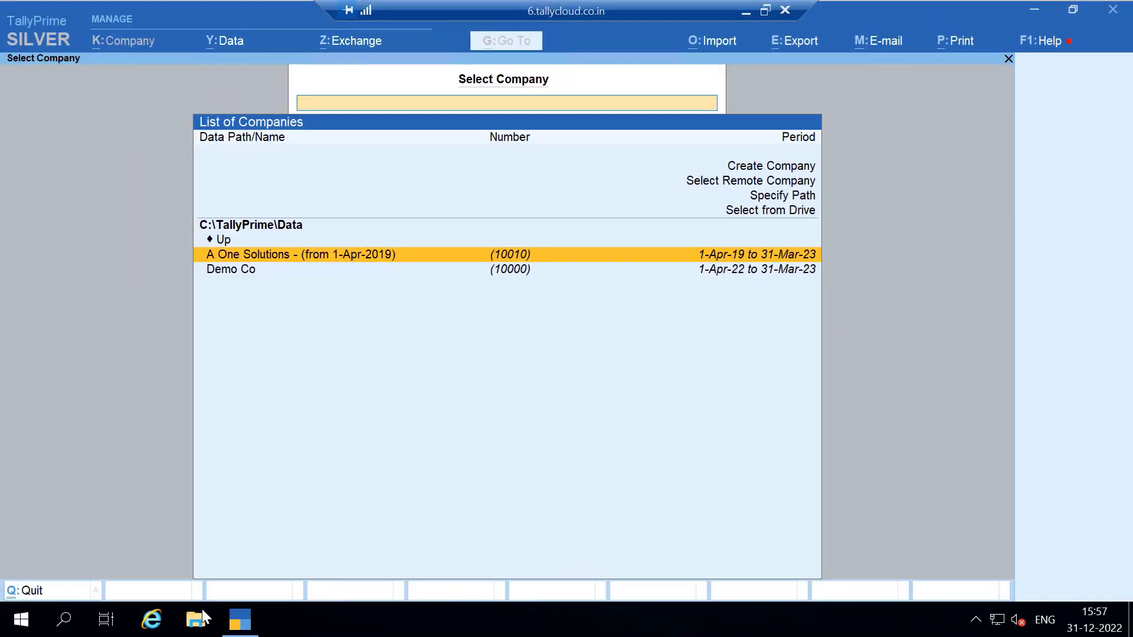
- Open the remote server's Local Disk (C:) in File Explorer
left_click(200, 613)
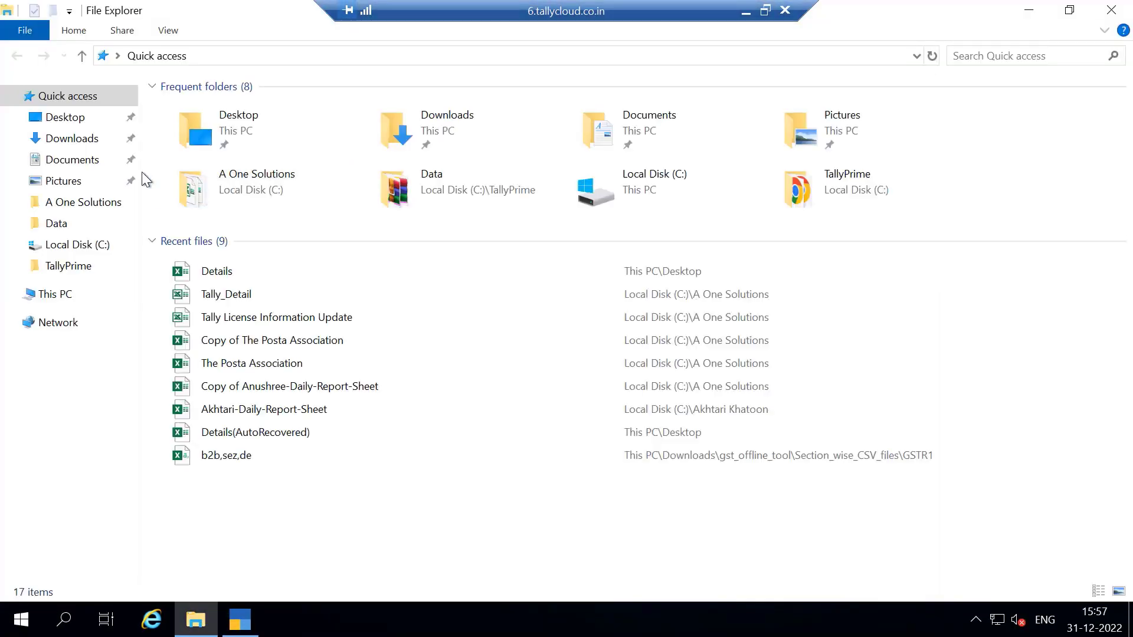
left_click(69, 291)
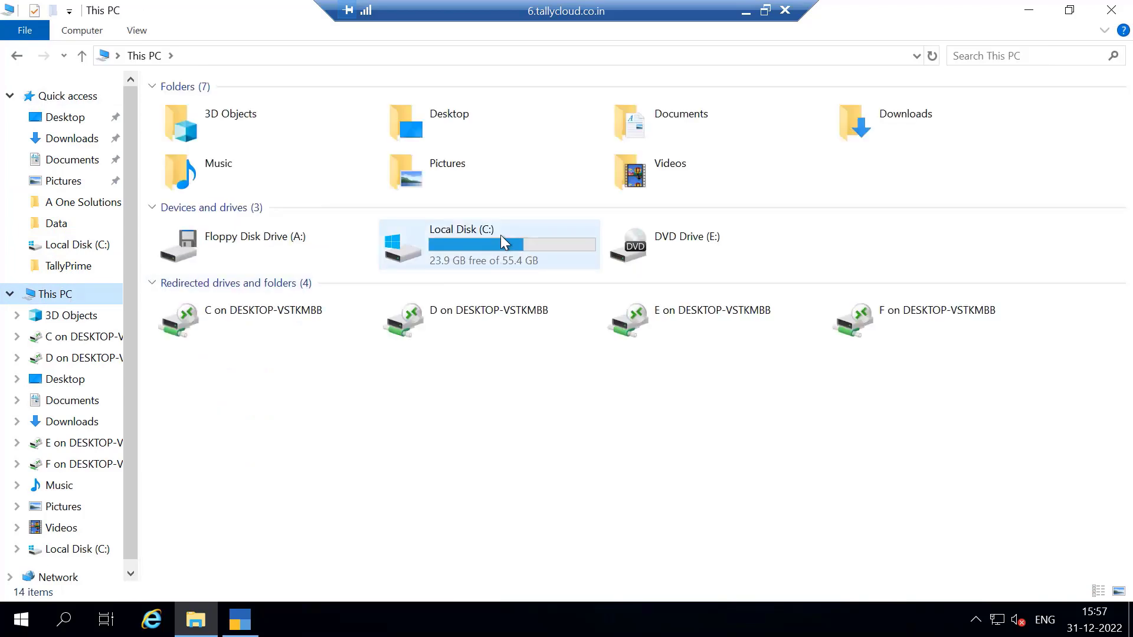
left_click(503, 242)
double_click(503, 242)
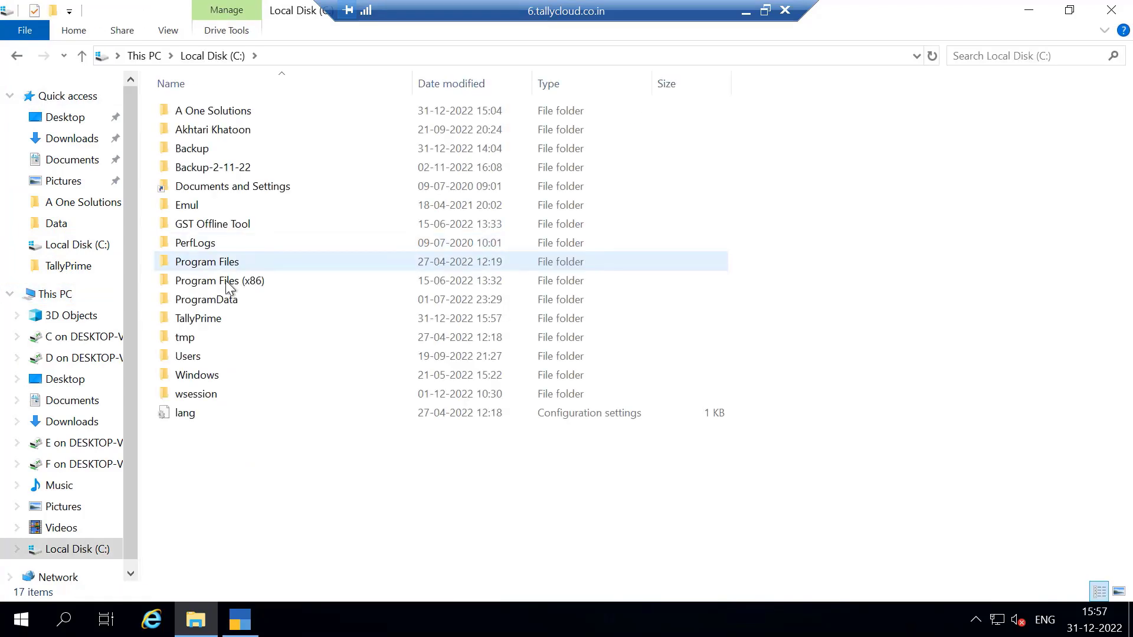
- Open the TallyPrime Data folder on the server and check the company numbers in TallyPrime's company list
double_click(183, 318)
double_click(186, 130)
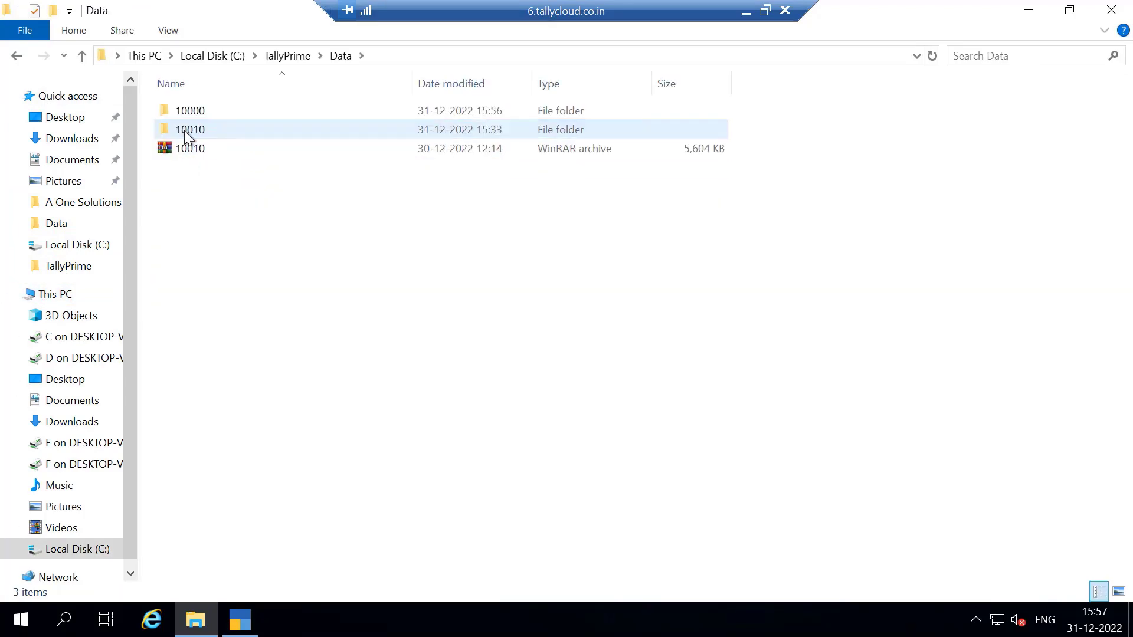
left_click(240, 618)
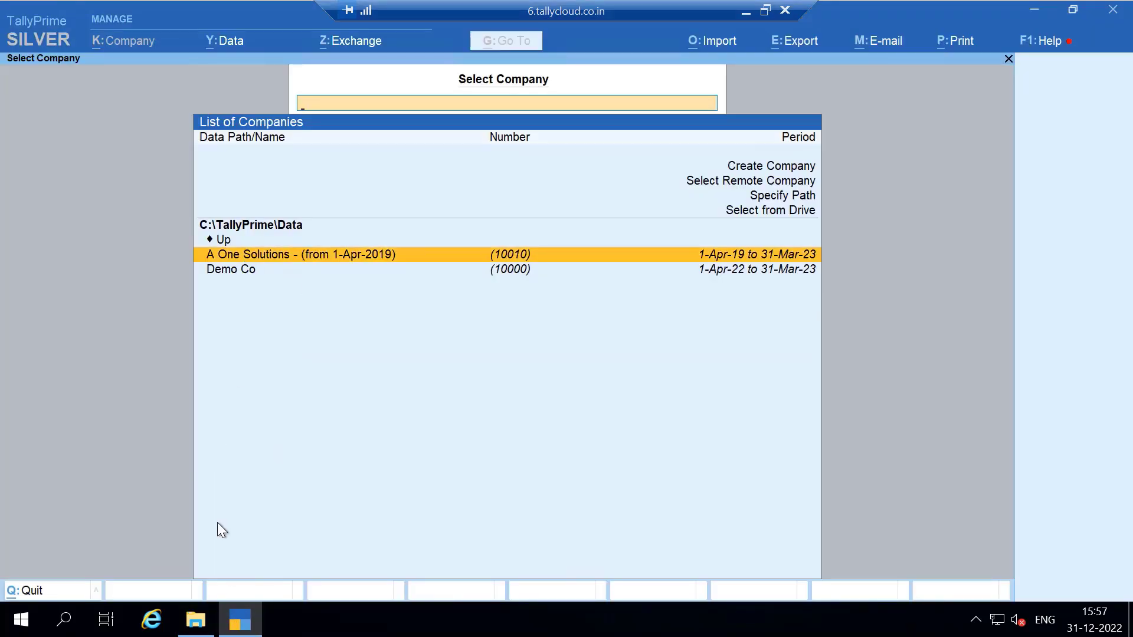
- Copy the company data folder 10000 from the server's TallyPrime Data folder to the local desktop
left_click(195, 620)
right_click(194, 115)
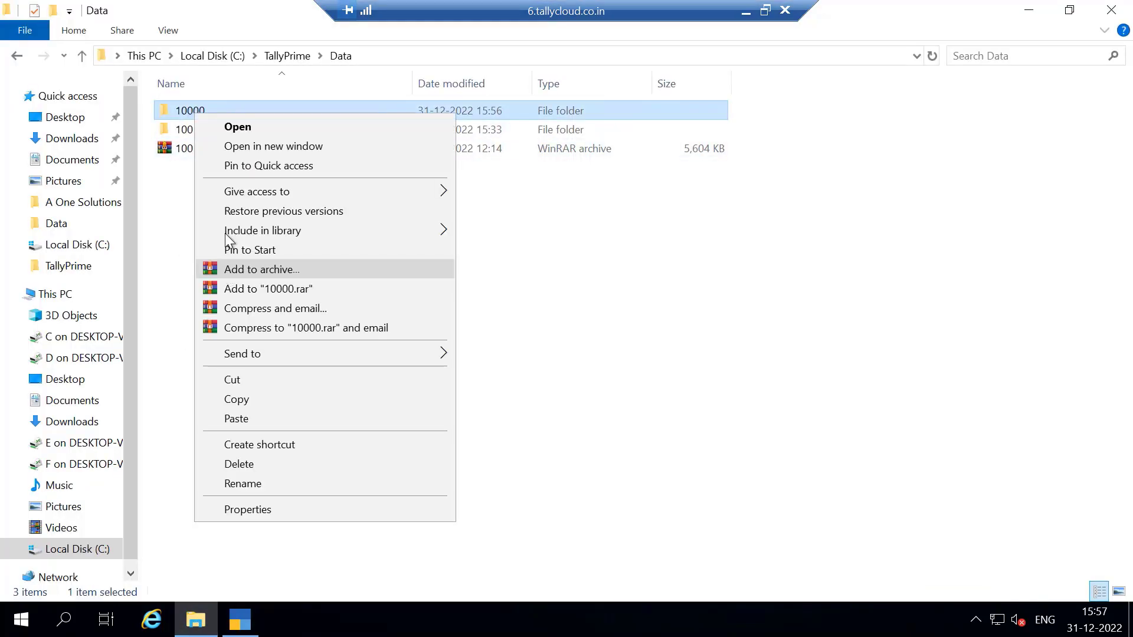
left_click(220, 400)
left_click(745, 12)
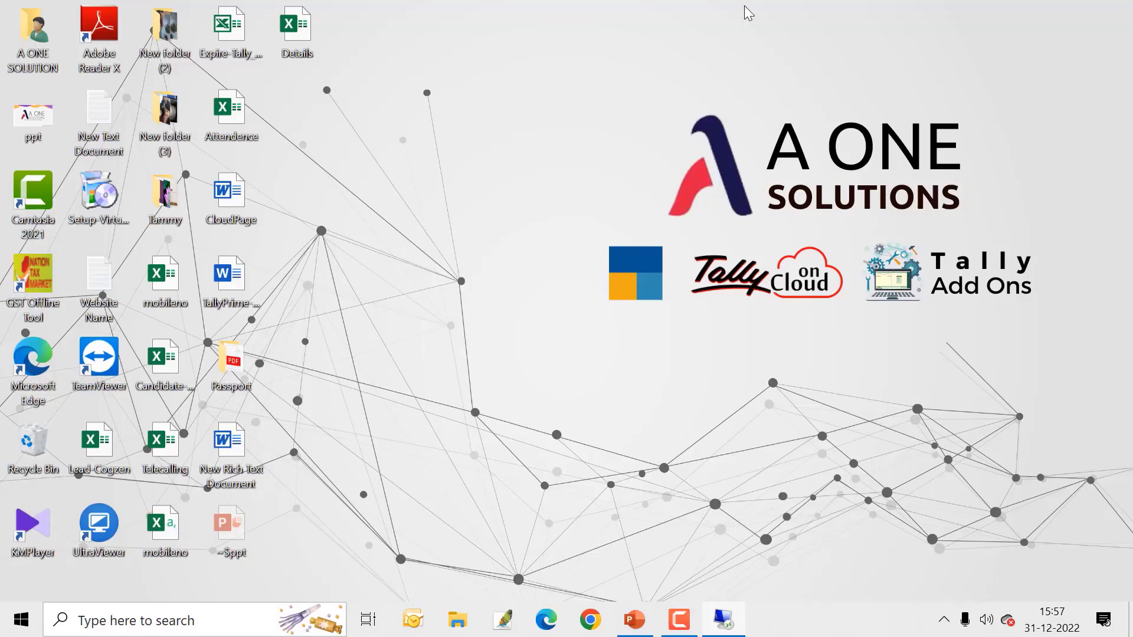
right_click(542, 61)
left_click(582, 137)
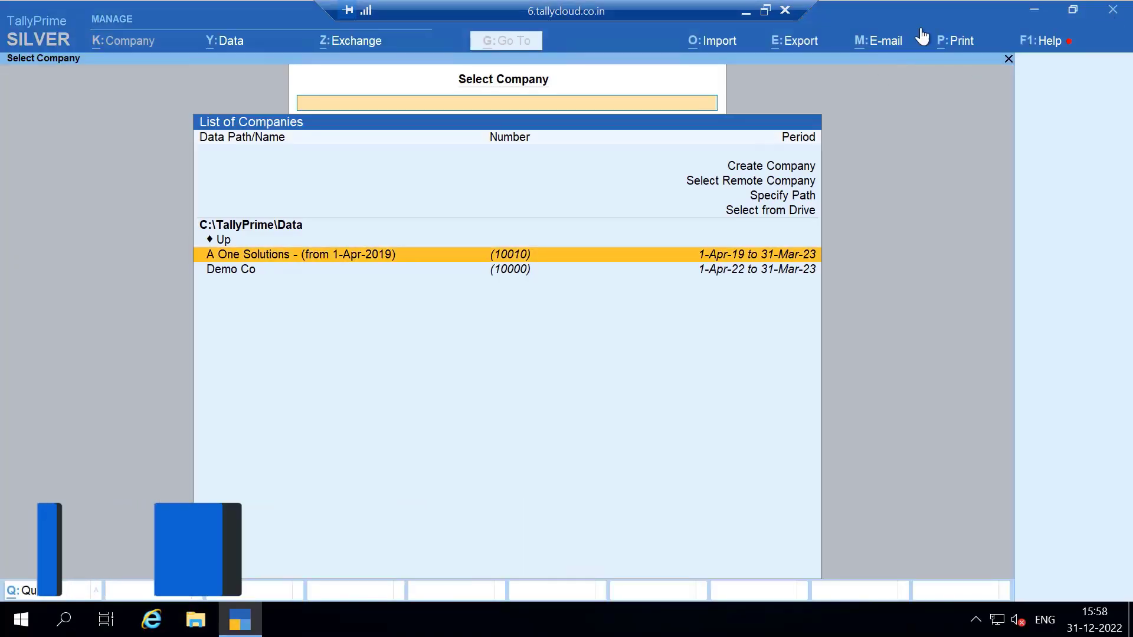
- Quit TallyPrime and disconnect the Remote Desktop session
key("Escape")
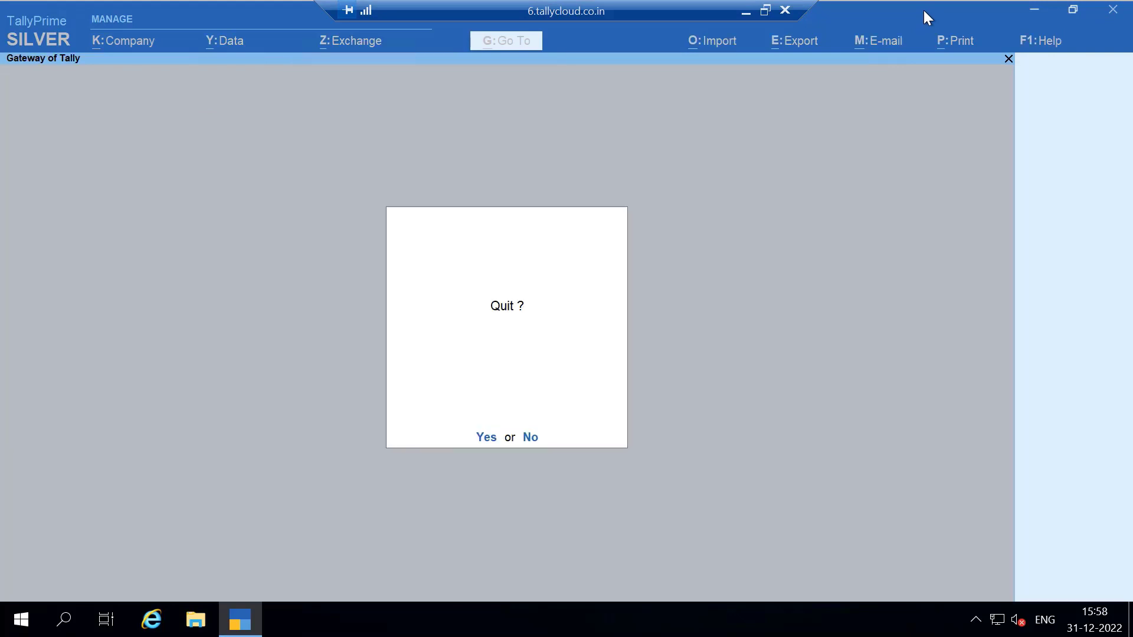
key("Return")
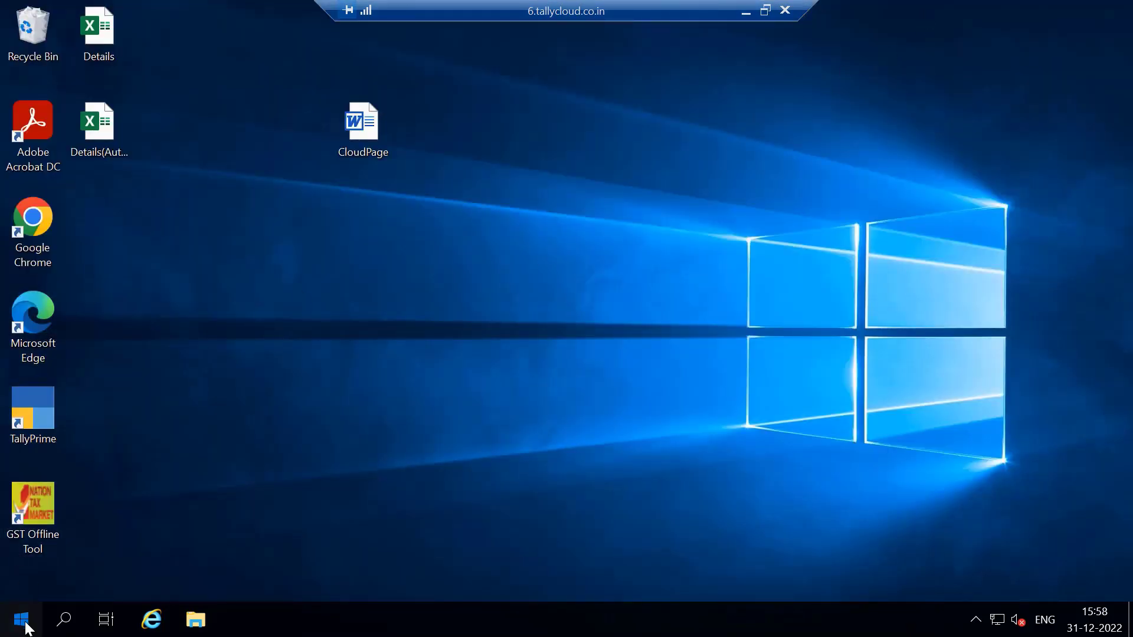
left_click(24, 626)
left_click(27, 586)
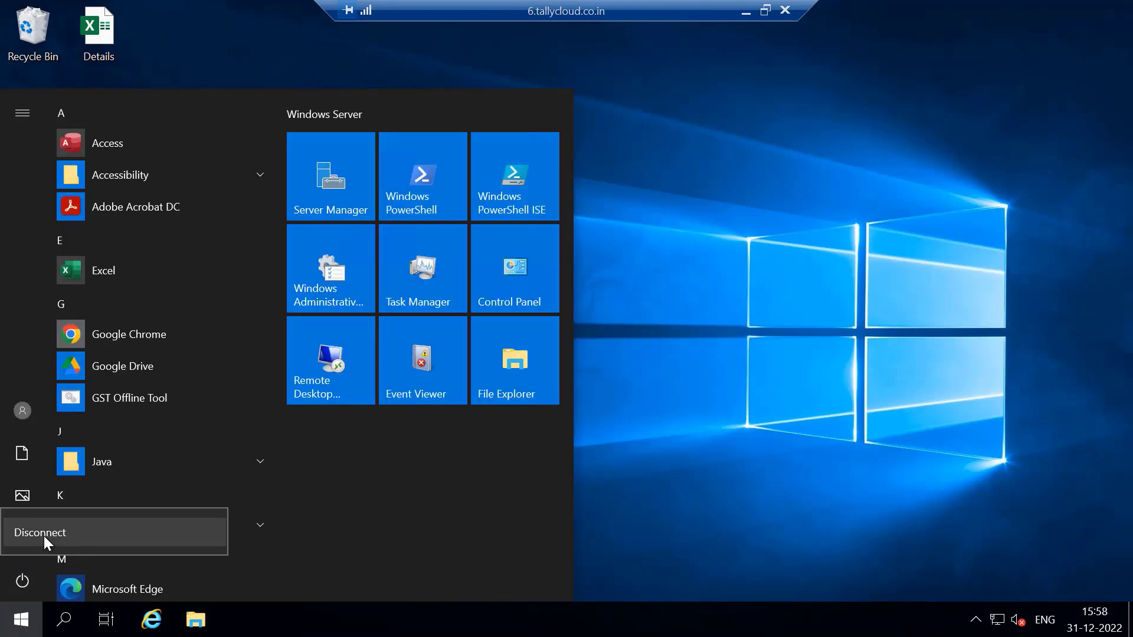
left_click(44, 536)
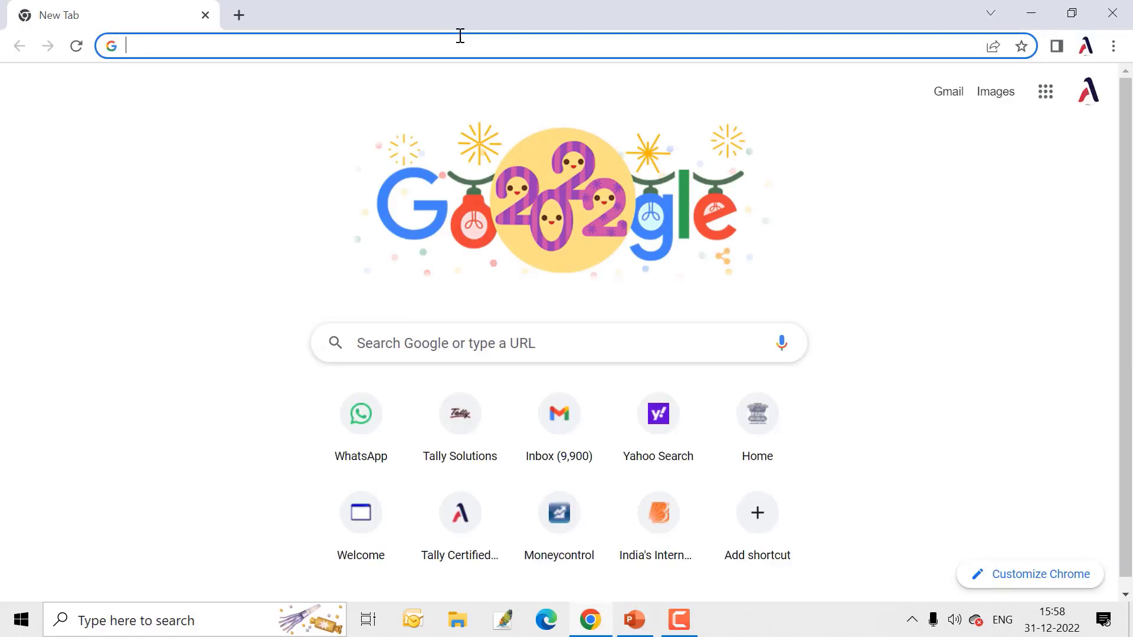
- Copy the server address 6.tallycloud.co.in:3772 from Remote Desktop Connection, close that dialog, and load the address in Chrome
left_click(199, 628)
type("r")
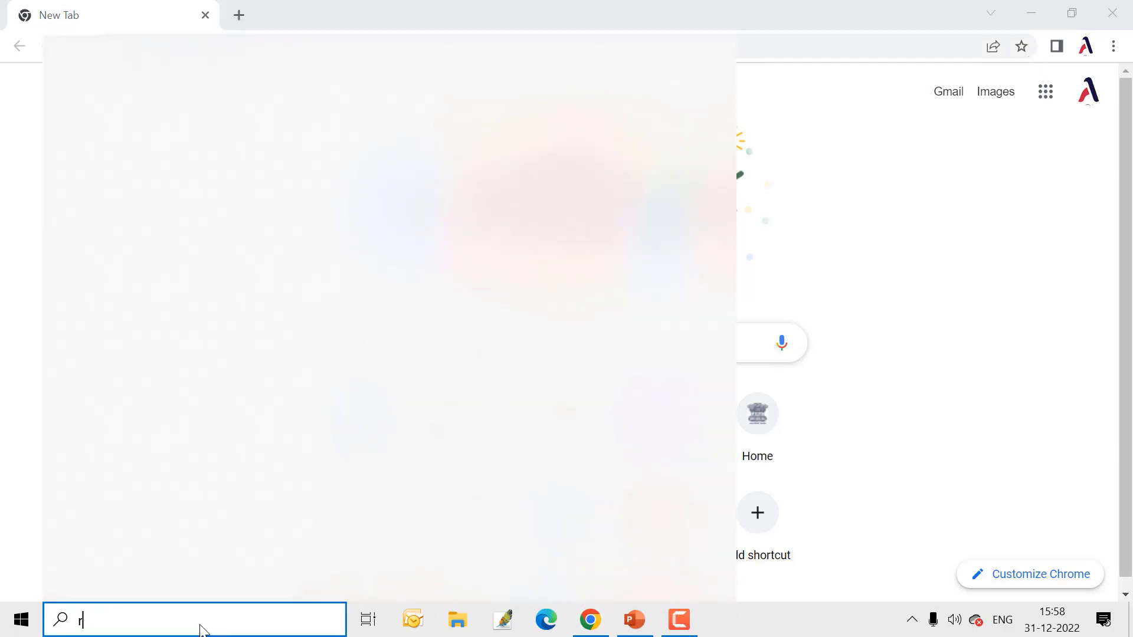
type("e")
left_click(132, 139)
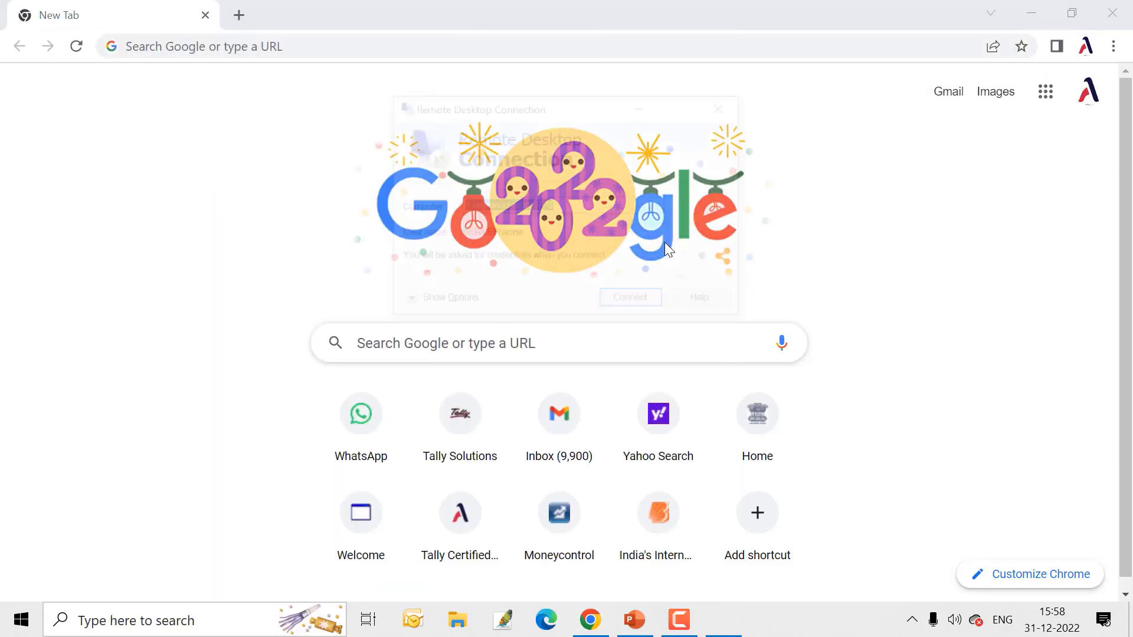
left_click(567, 203)
left_click_drag(566, 203, 457, 206)
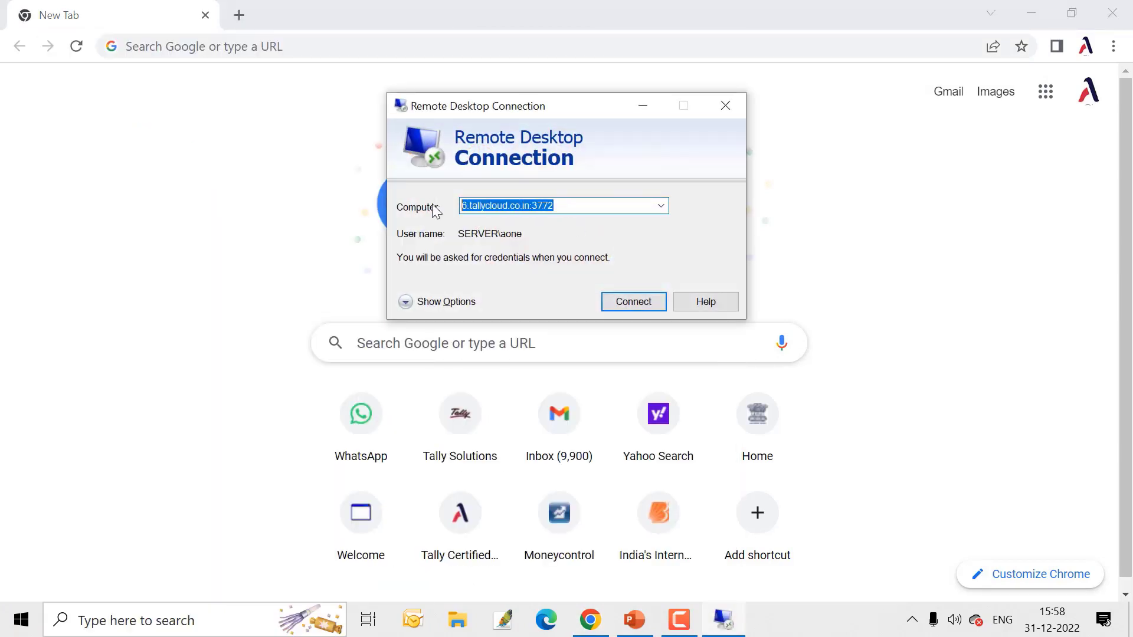
left_click(726, 106)
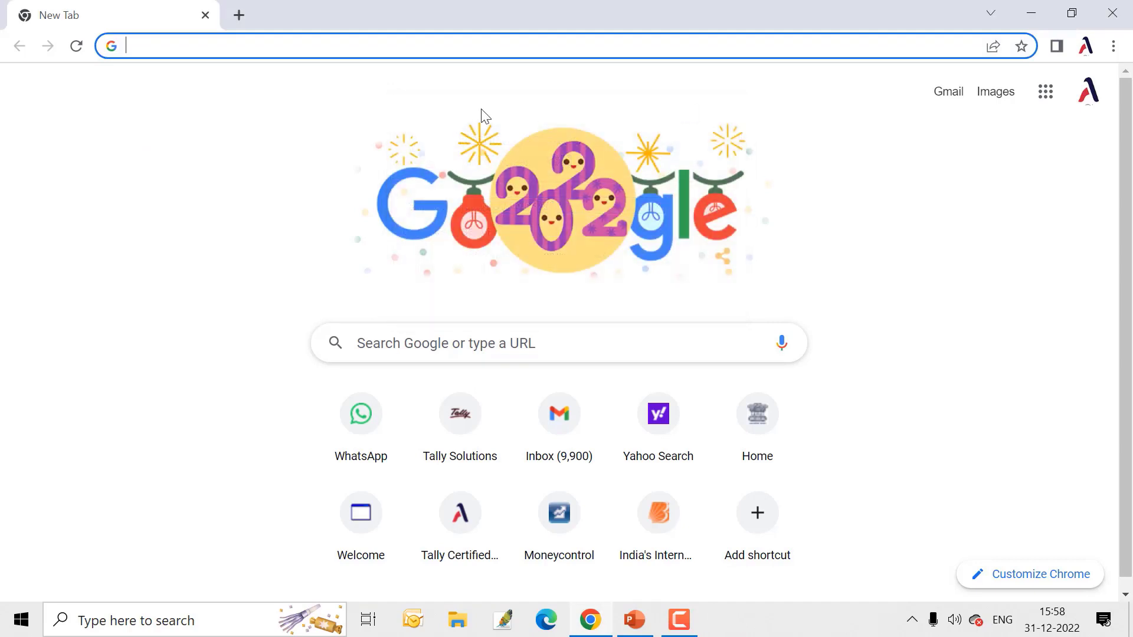
key("ctrl+v")
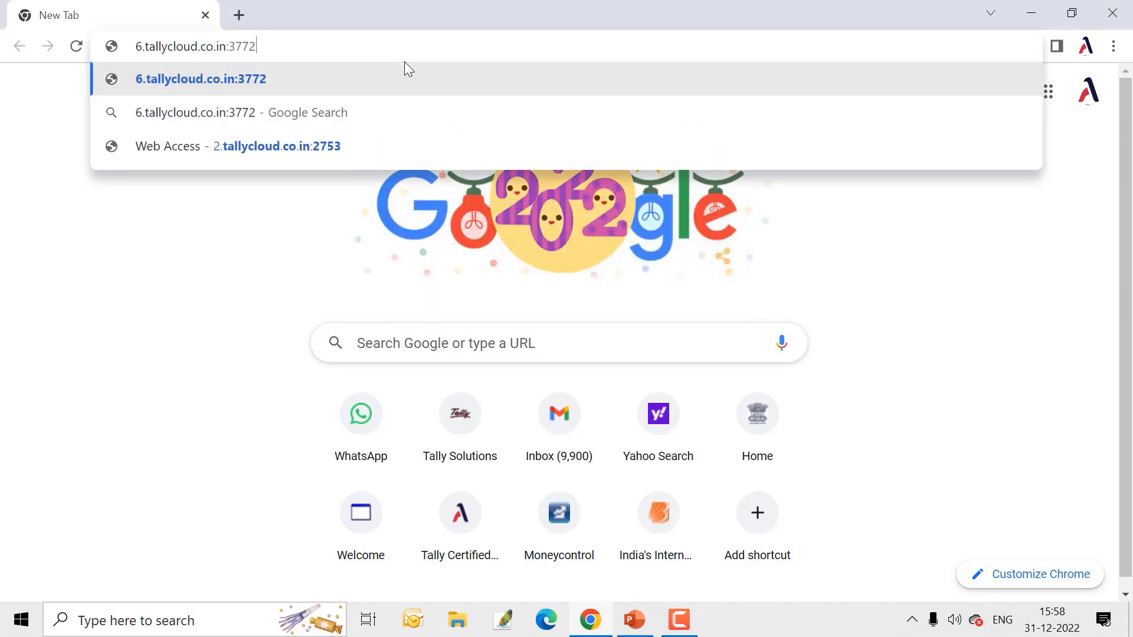
key("Return")
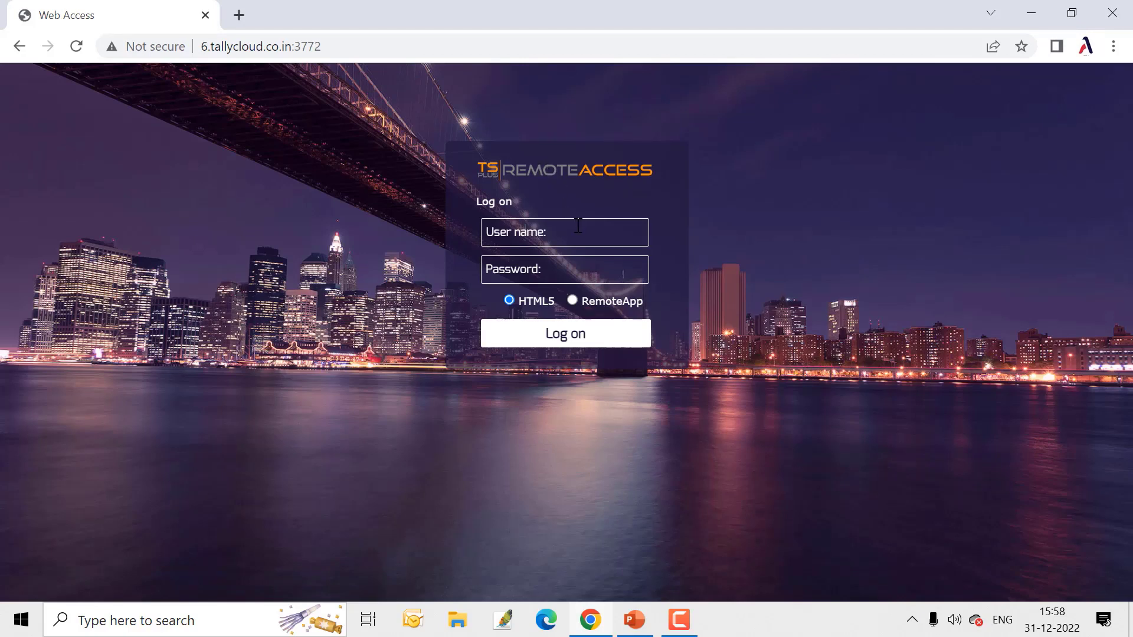
- Log on to the Remote Access page in HTML5 mode with the user name and account password, and show the remote desktop
left_click(579, 225)
type("Aone")
key("Tab")
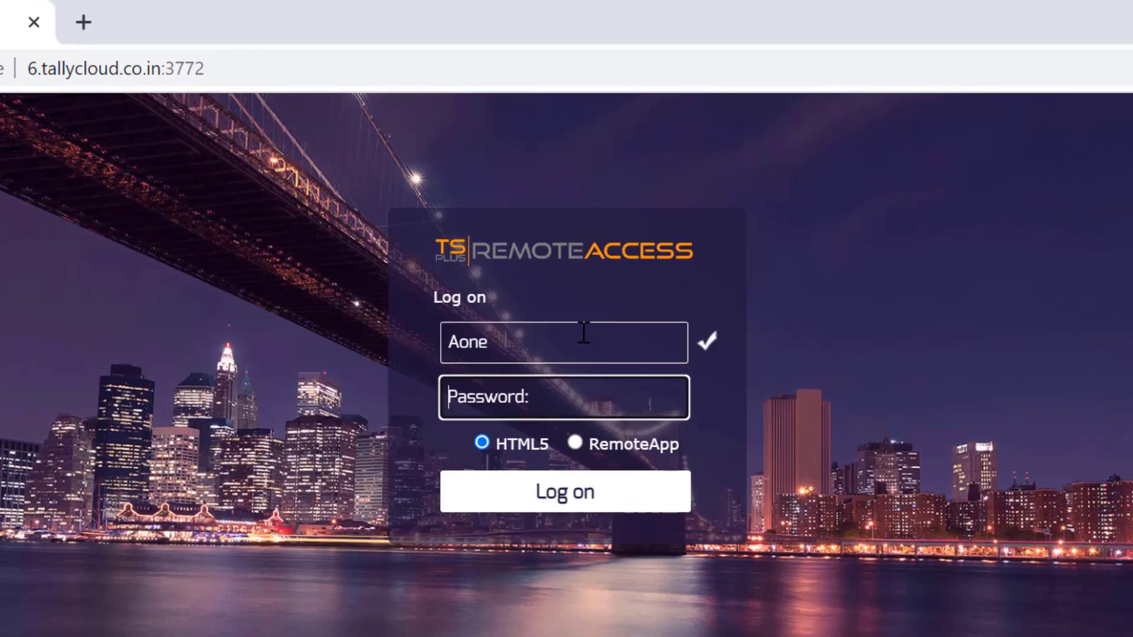
type("******")
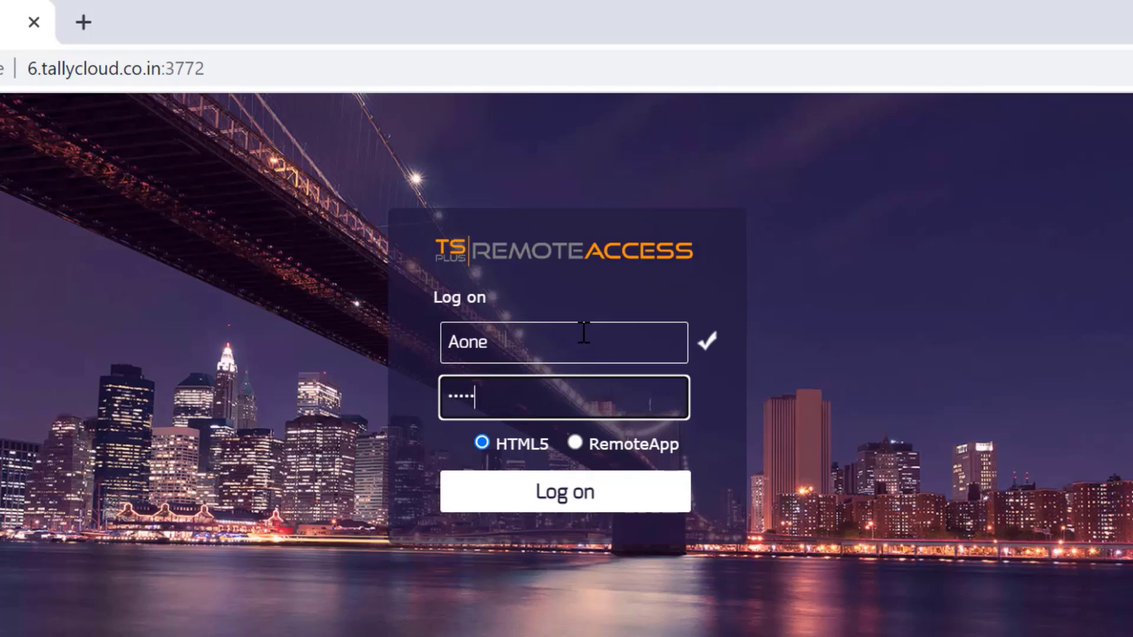
type("****")
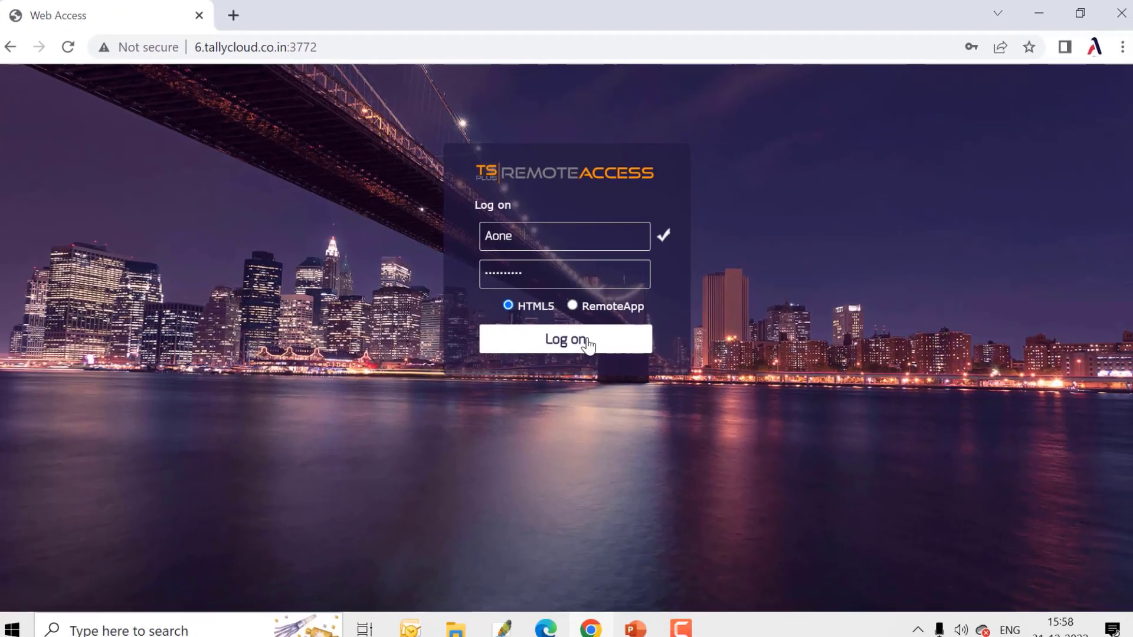
left_click(593, 496)
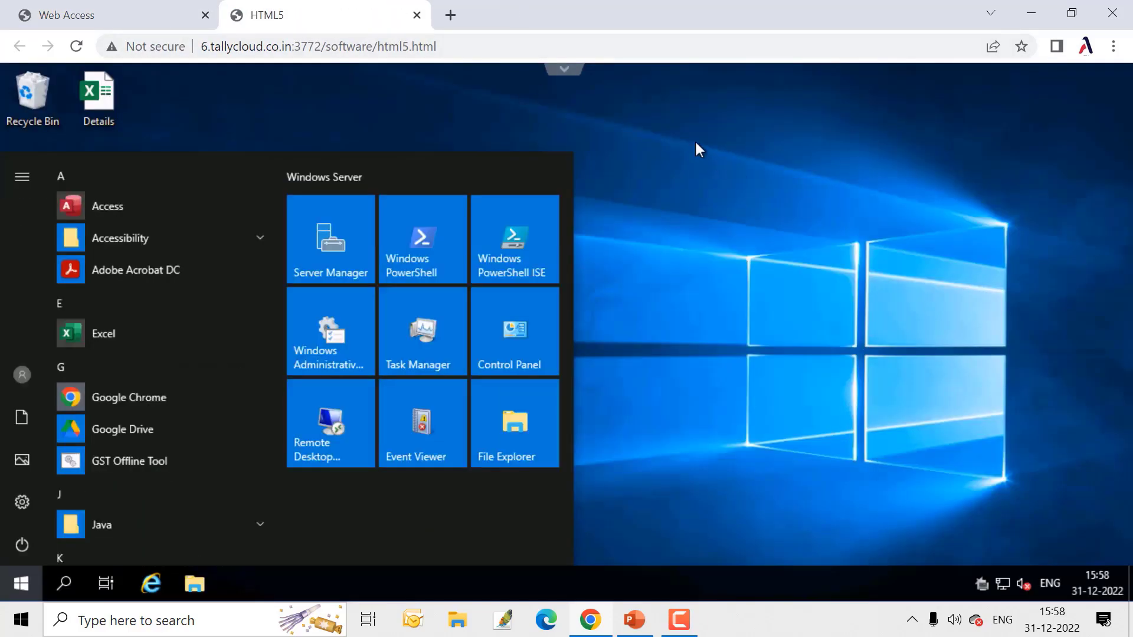
left_click(691, 131)
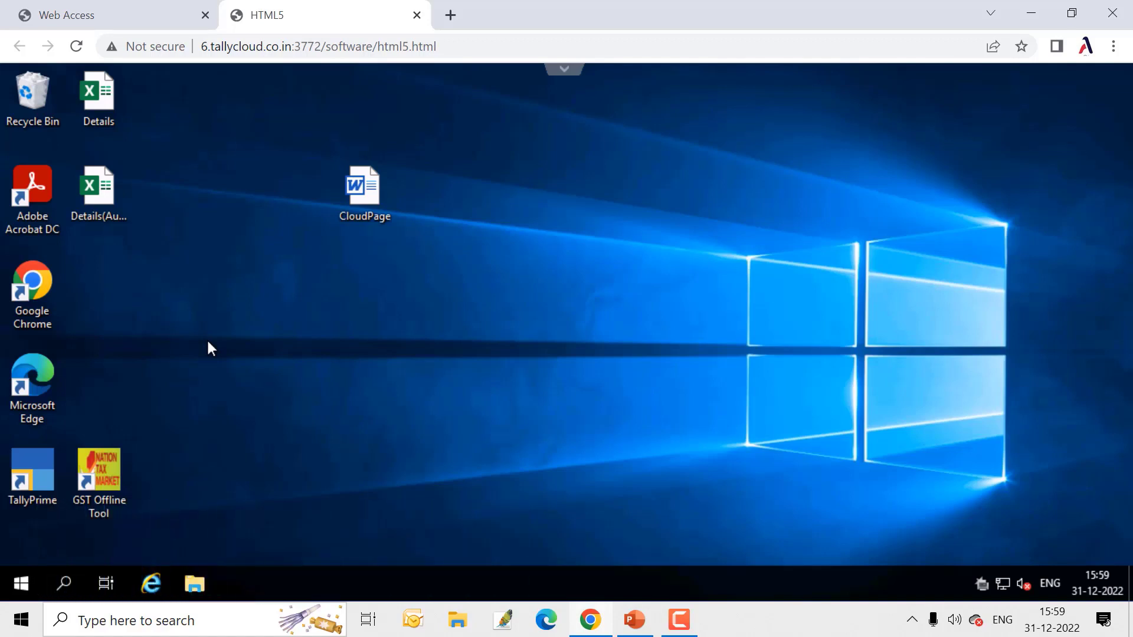
- Disconnect the browser-based remote session and close the Web Access page
left_click(21, 585)
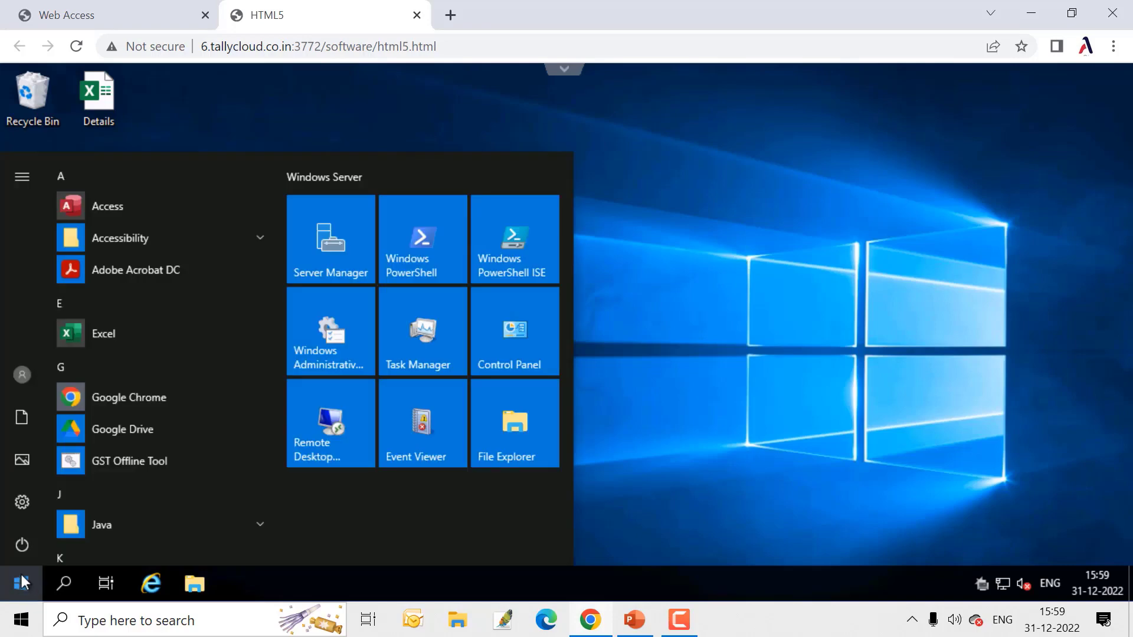
left_click(18, 547)
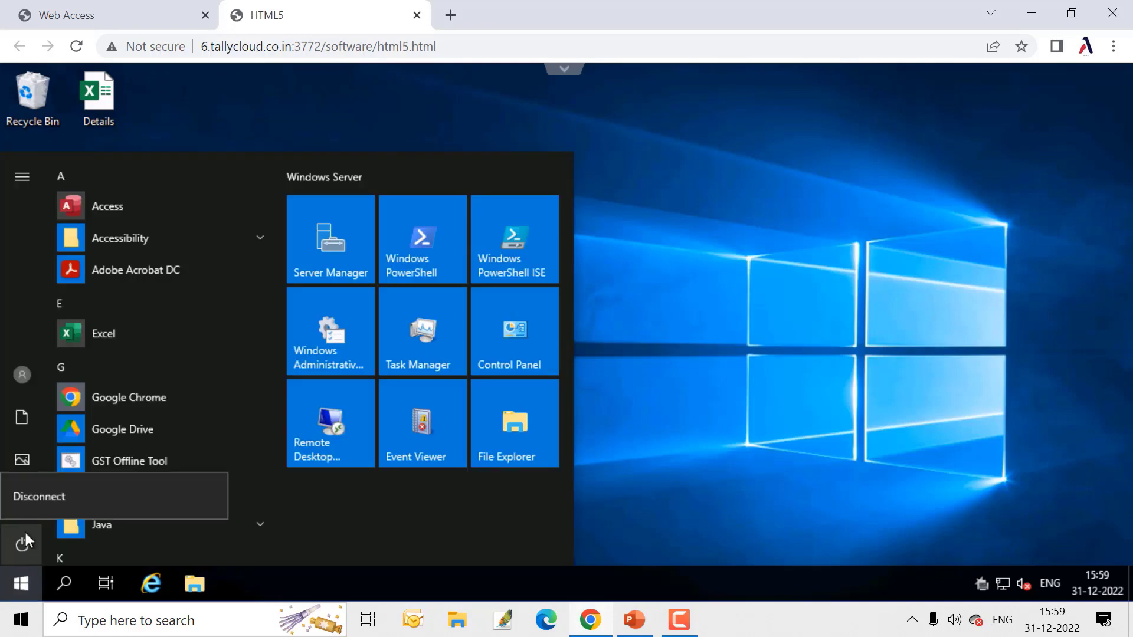
left_click(37, 498)
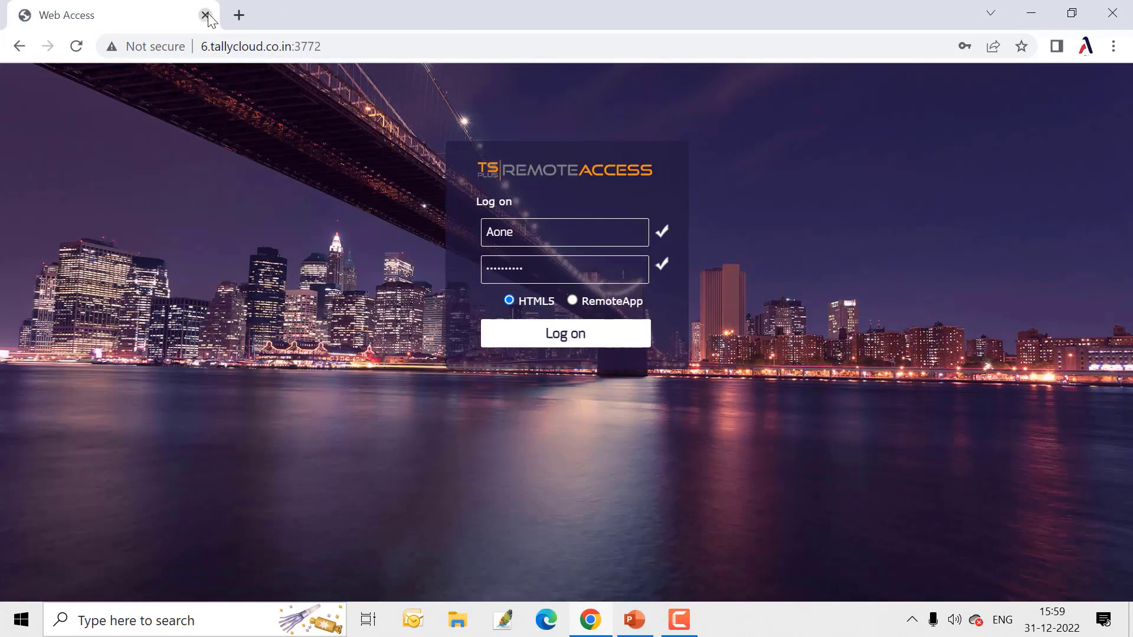
left_click(205, 15)
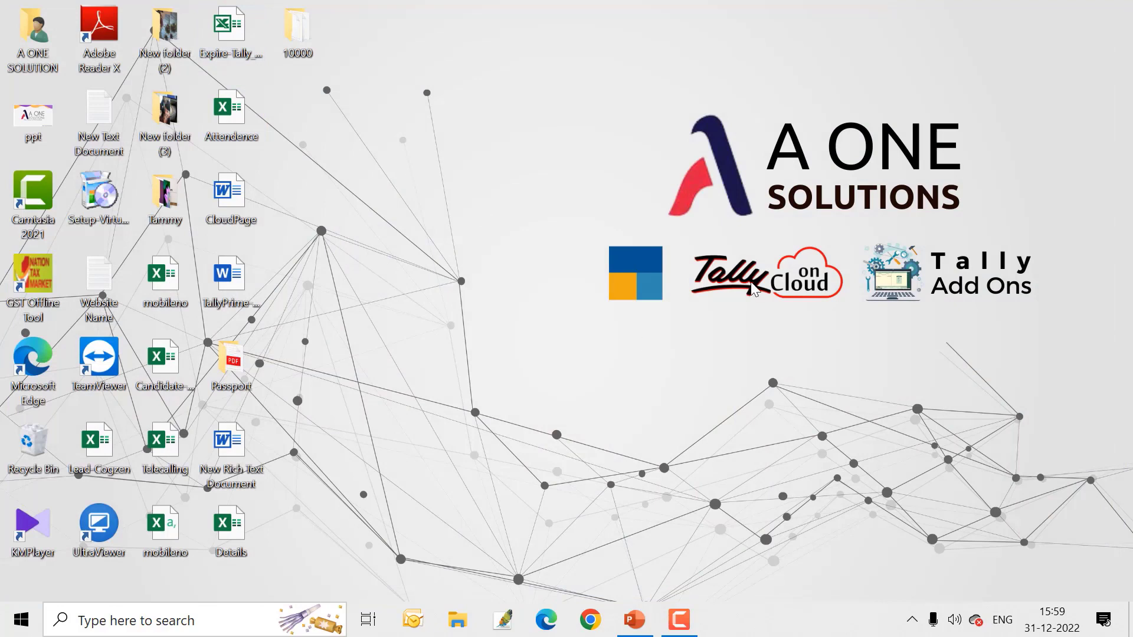